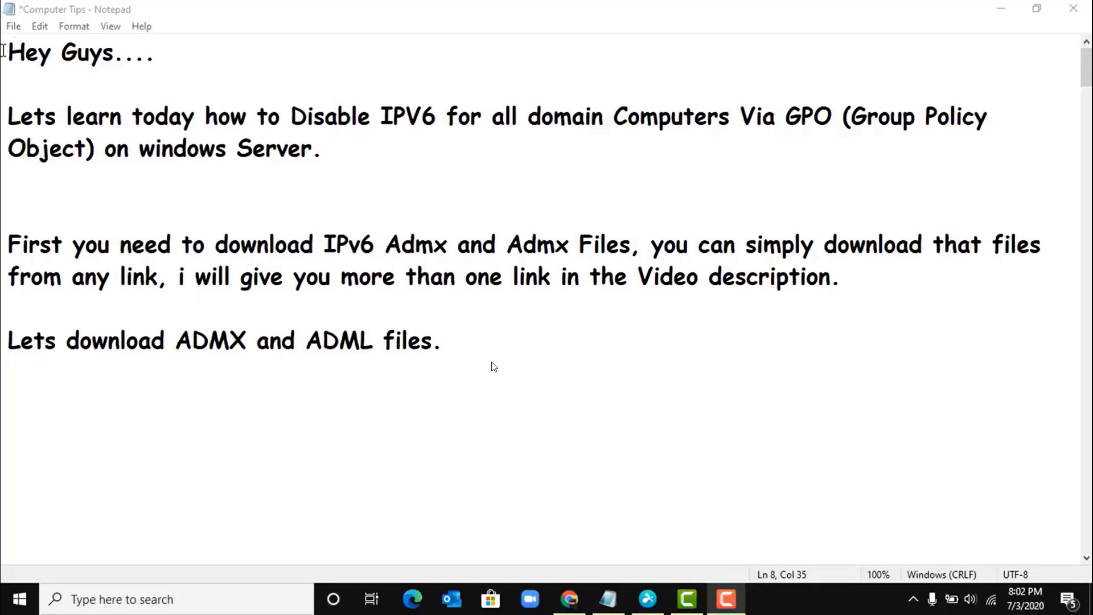
# Highlight the greeting and introduction lines of the Notepad notes.
pyautogui.click(3, 51)
pyautogui.moveTo(3, 51); pyautogui.dragTo(181, 54)
pyautogui.moveTo(5, 114); pyautogui.dragTo(354, 162)
pyautogui.click(21, 159)
pyautogui.click(125, 242)
# Highlight the instructions for downloading the ADMX and ADML files, then switch to the remote server.
pyautogui.moveTo(8, 243); pyautogui.dragTo(1048, 249)
pyautogui.moveTo(9, 277); pyautogui.dragTo(849, 278)
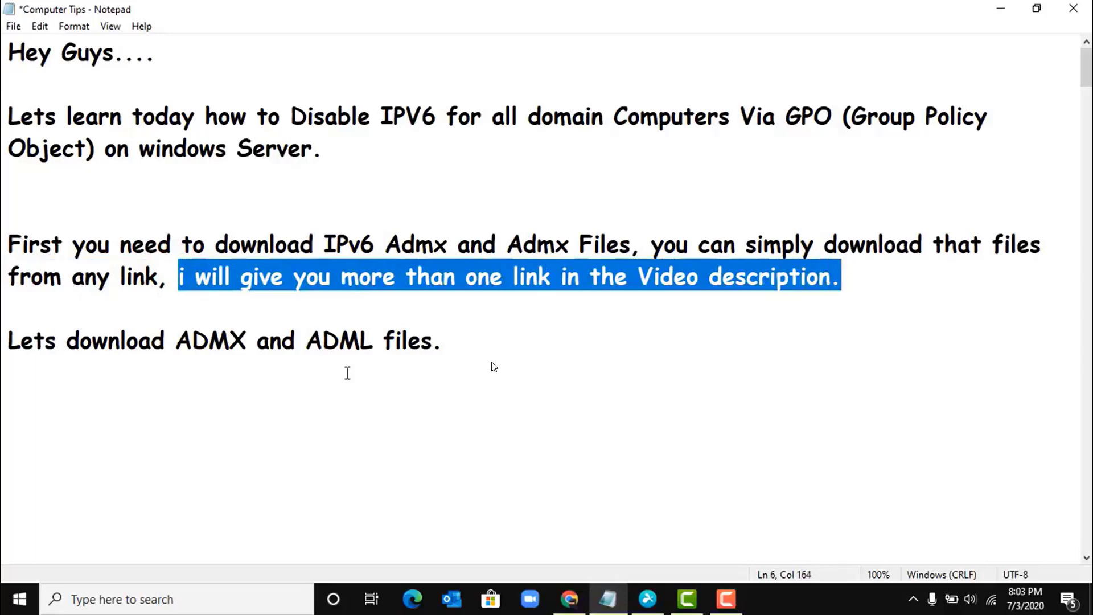
pyautogui.moveTo(2, 348); pyautogui.dragTo(427, 366)
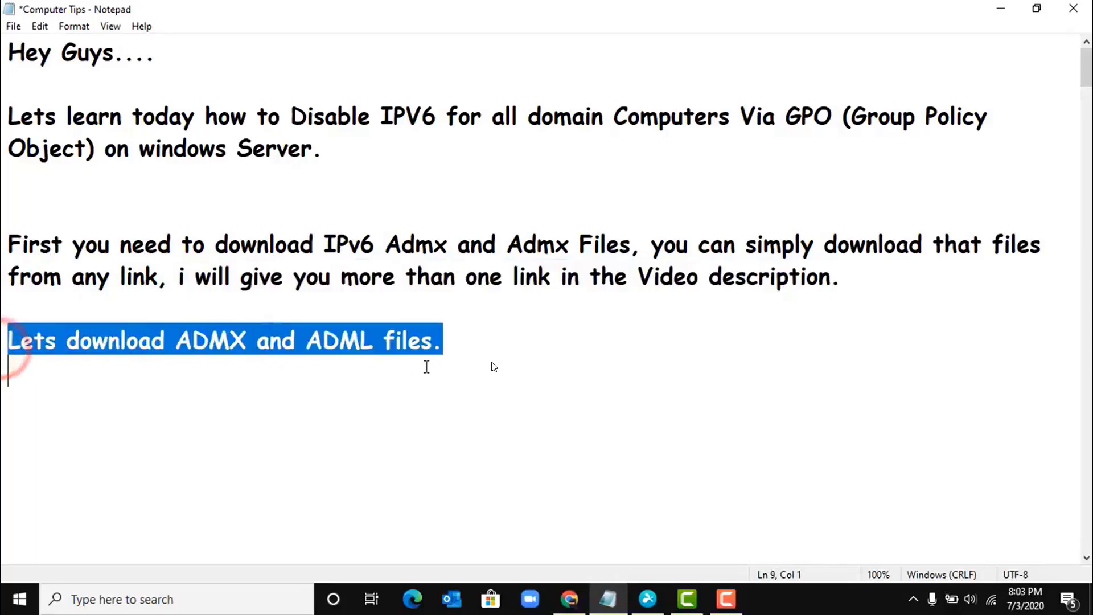
pyautogui.click(648, 599)
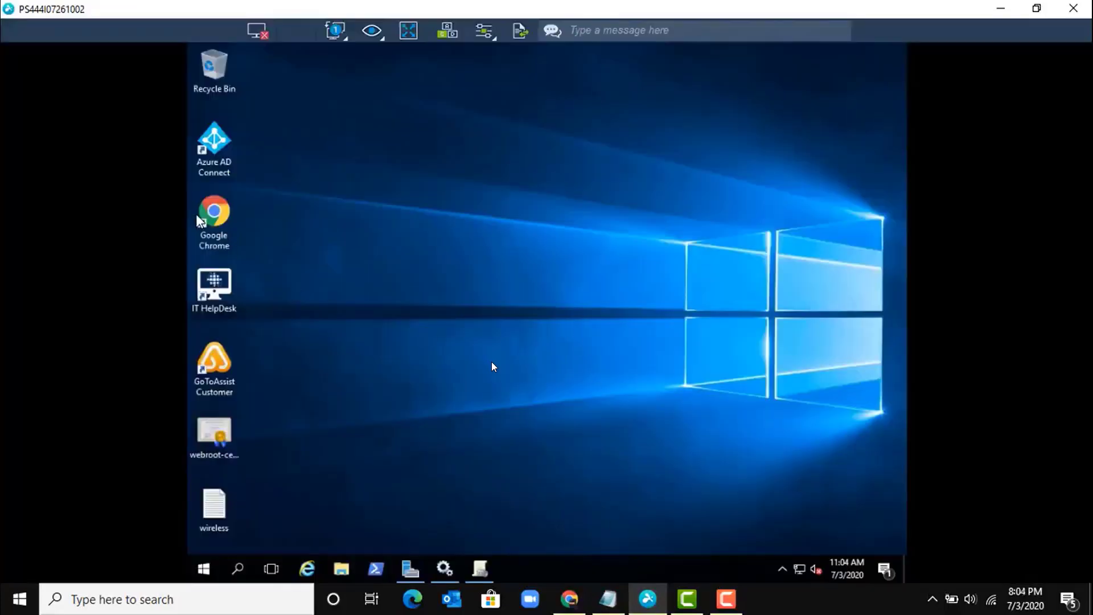
# Download IPv6Configuration.zip from the expta blog in Chrome and show it in the Downloads folder.
pyautogui.click(213, 217)
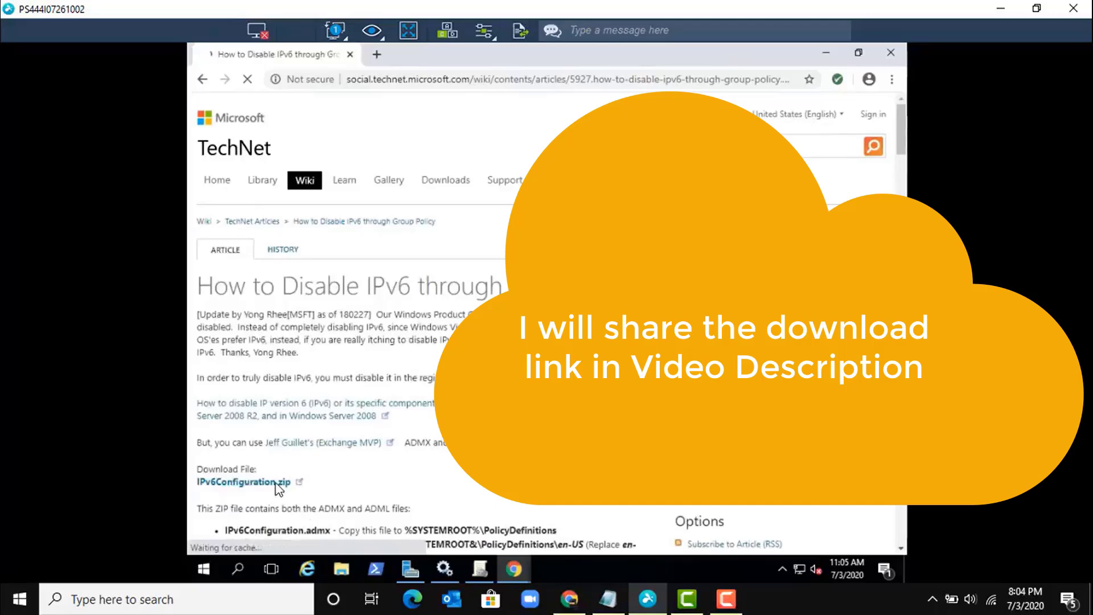
pyautogui.click(261, 484)
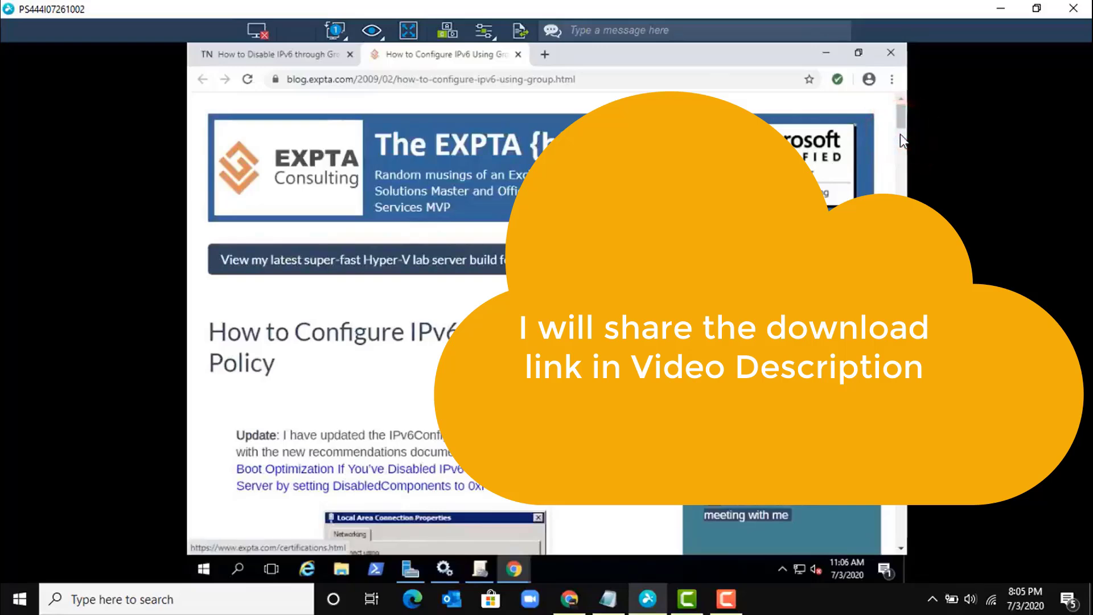
pyautogui.scroll(-5, 901, 135)
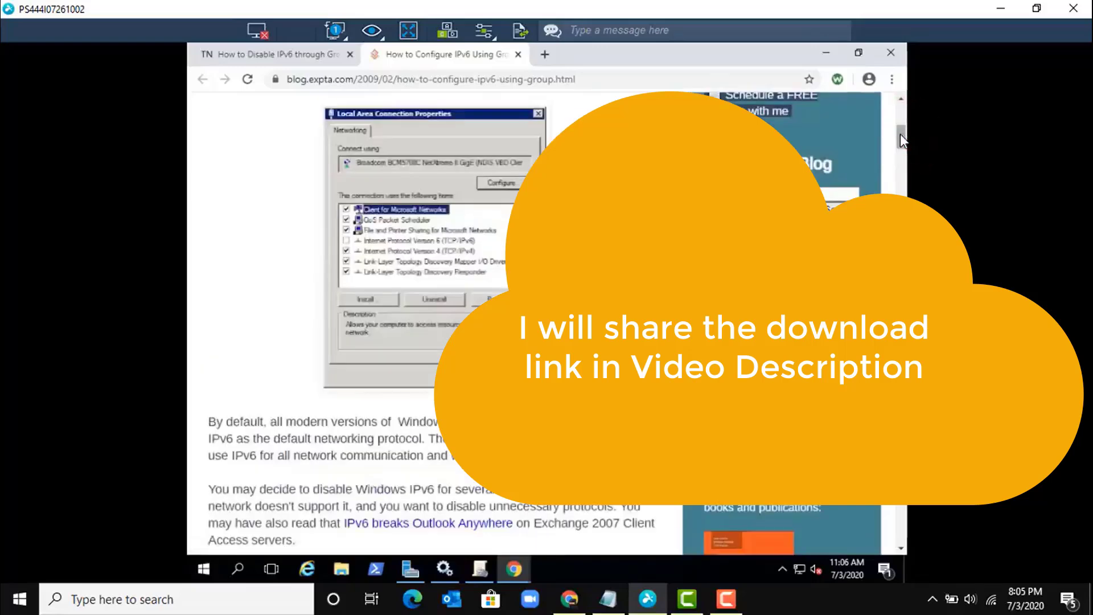
pyautogui.moveTo(900, 134); pyautogui.dragTo(902, 191)
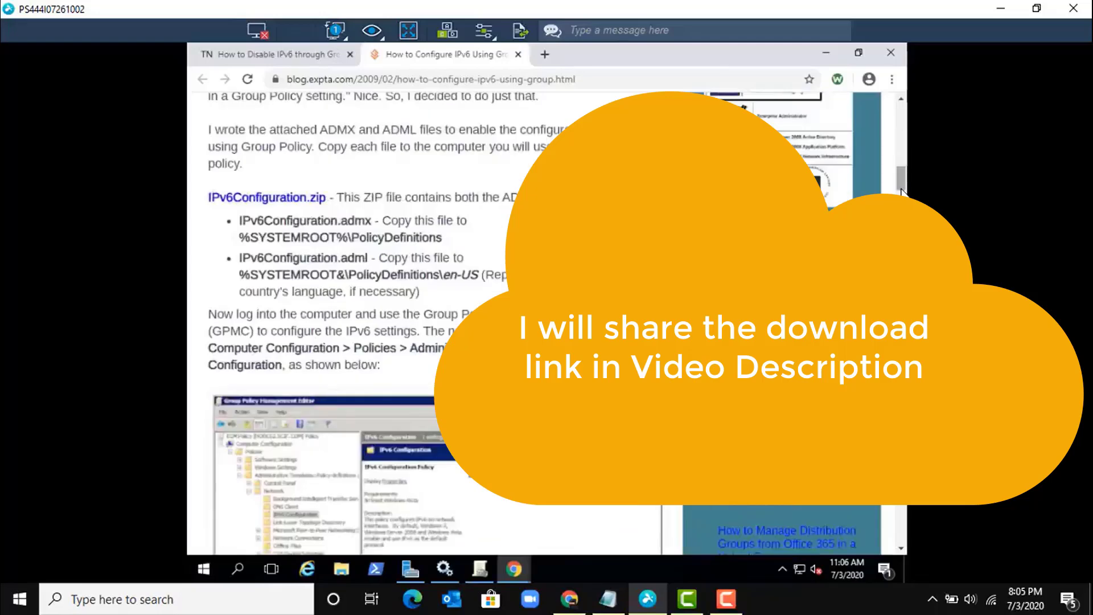
pyautogui.click(295, 197)
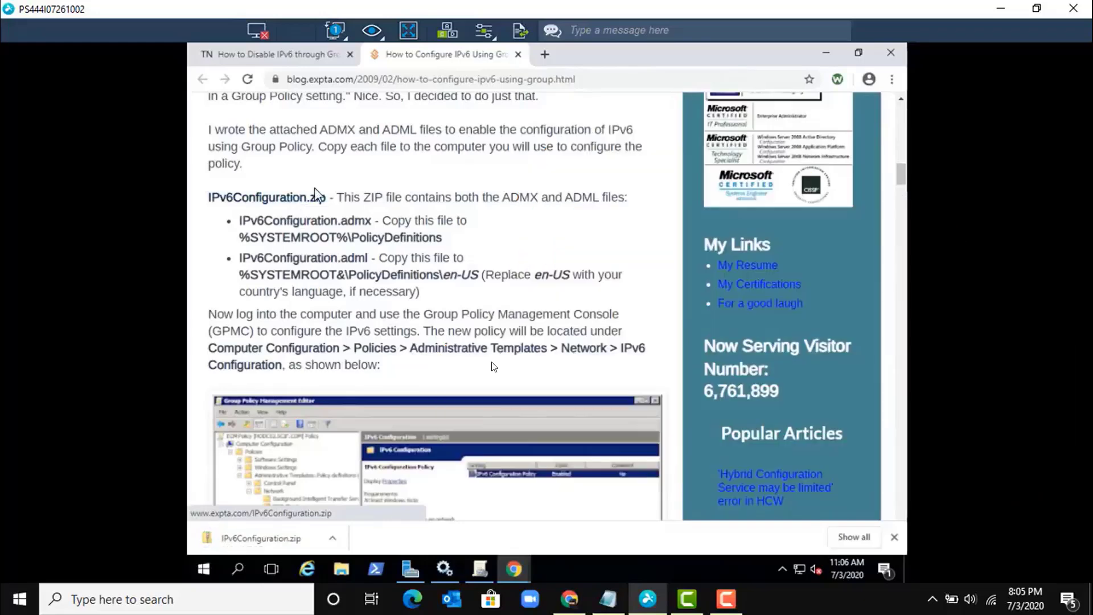
pyautogui.click(336, 539)
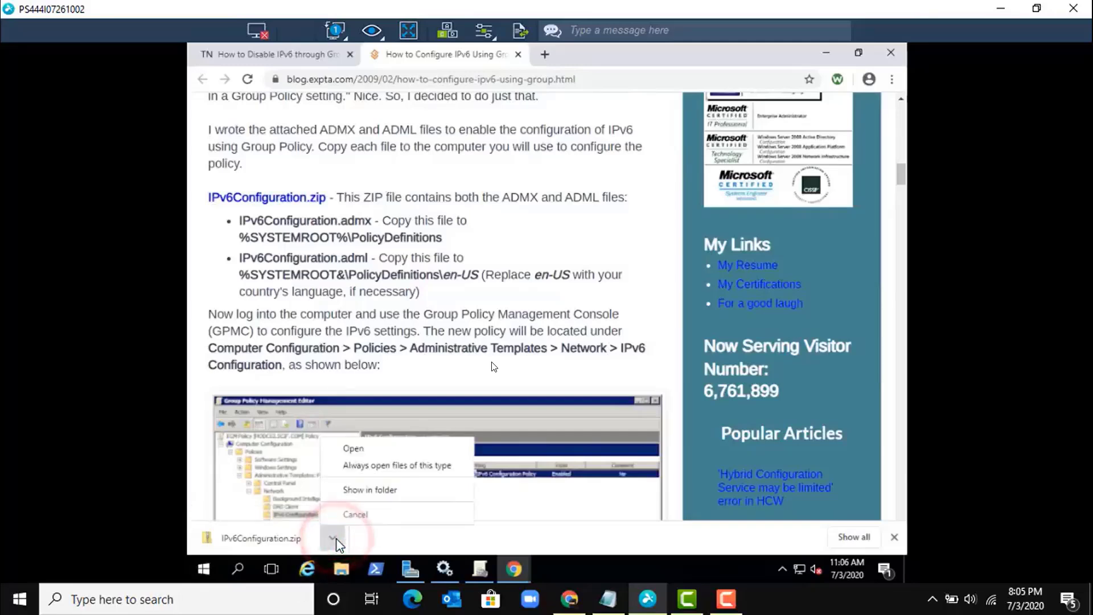
pyautogui.click(372, 492)
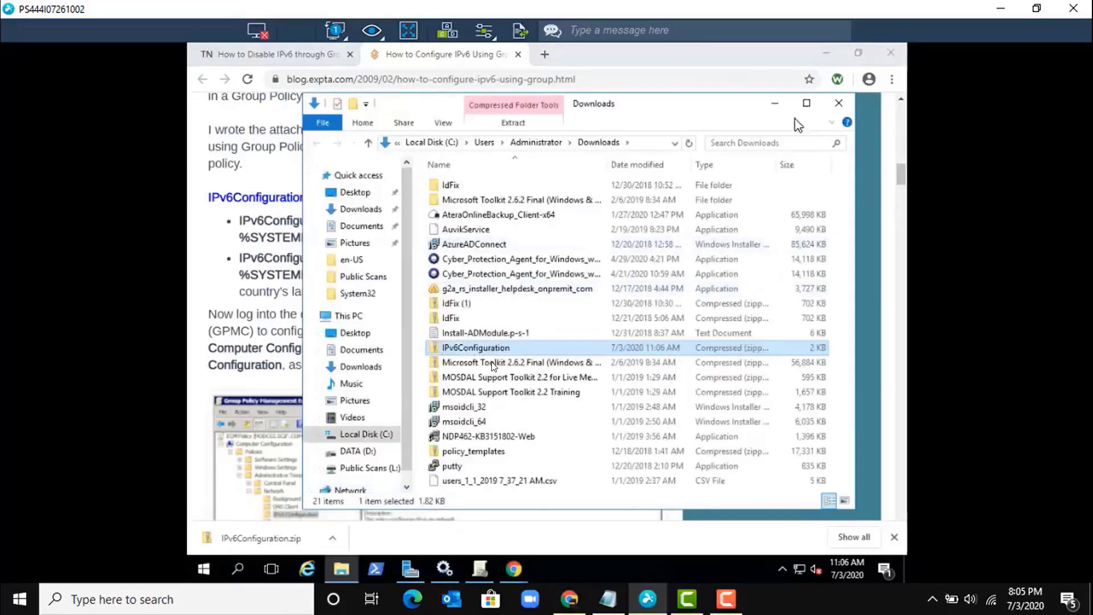
# Highlight the notes on the ZIP contents, copying the .admx and .adml files and en-US, then minimize Notepad.
pyautogui.click(998, 8)
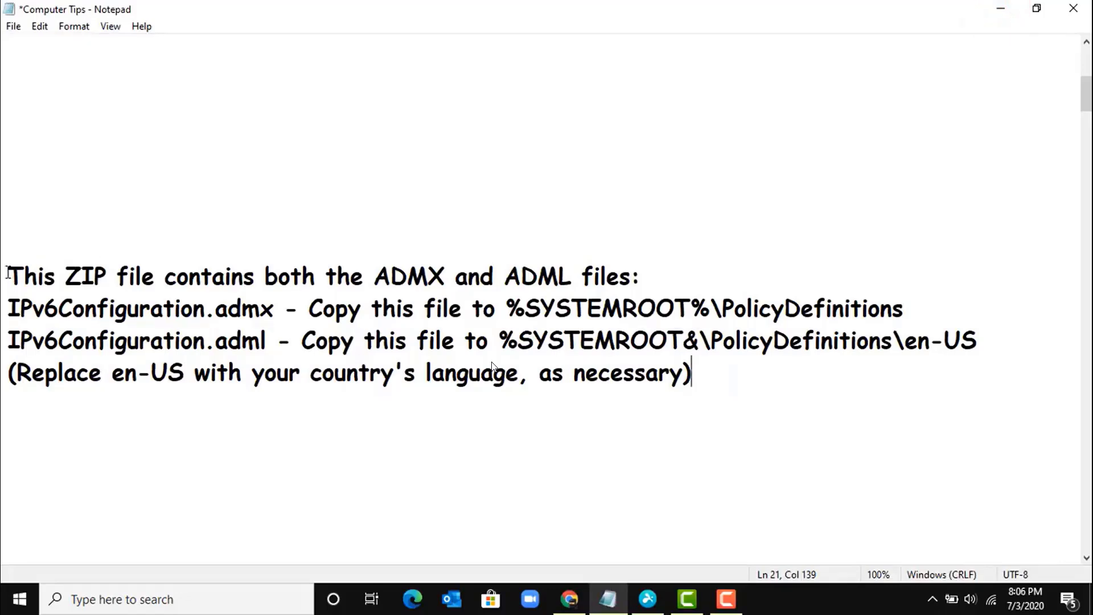
pyautogui.moveTo(8, 277); pyautogui.dragTo(655, 259)
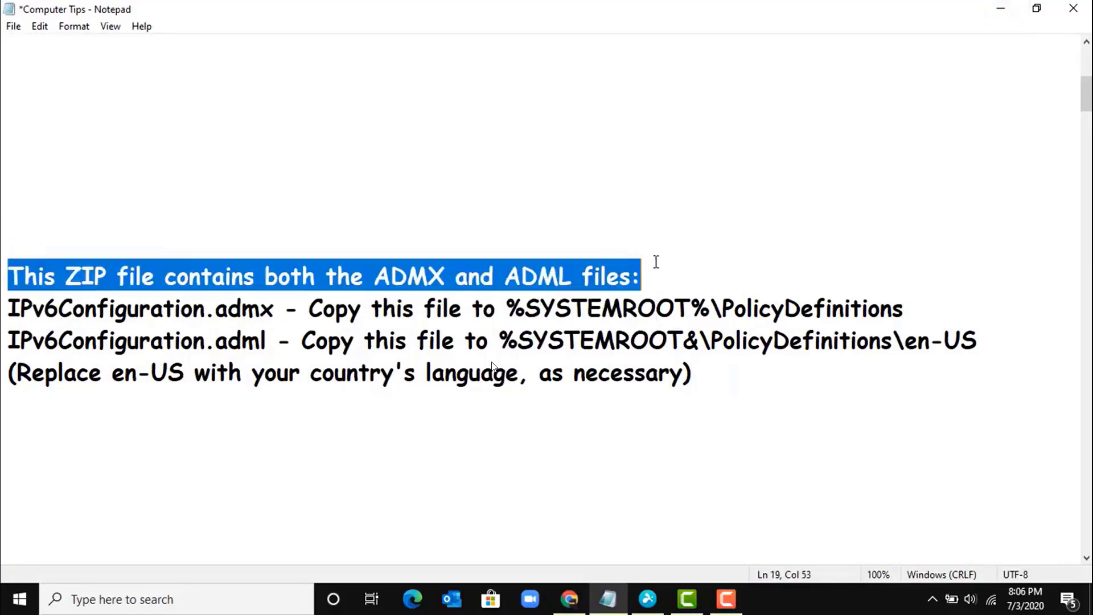
pyautogui.moveTo(12, 304); pyautogui.dragTo(901, 310)
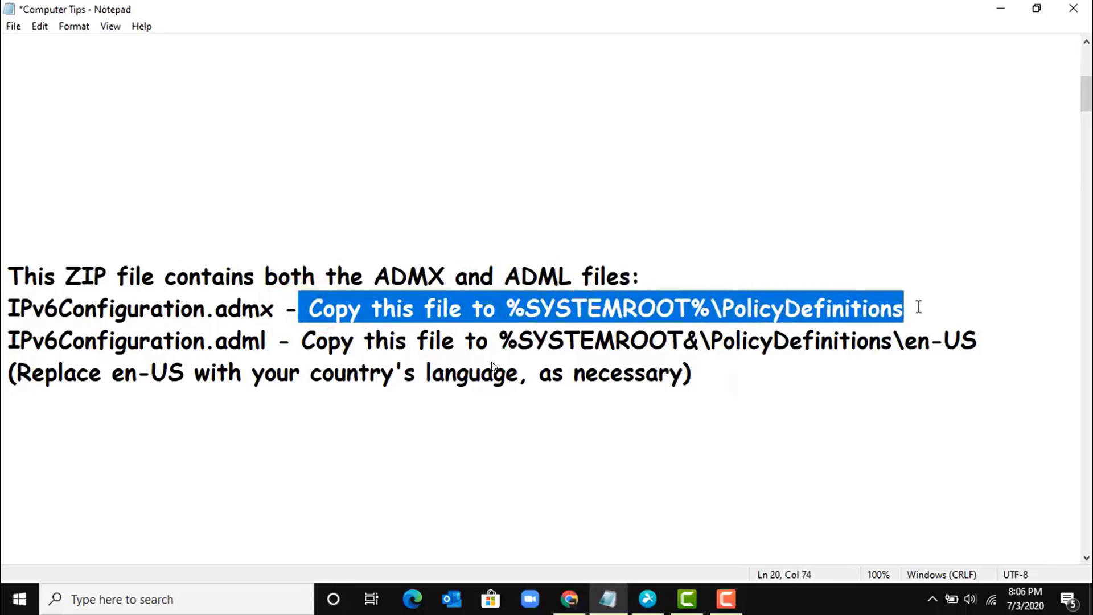
pyautogui.hotkey('ctrl', 'c')
pyautogui.moveTo(5, 342); pyautogui.dragTo(978, 341)
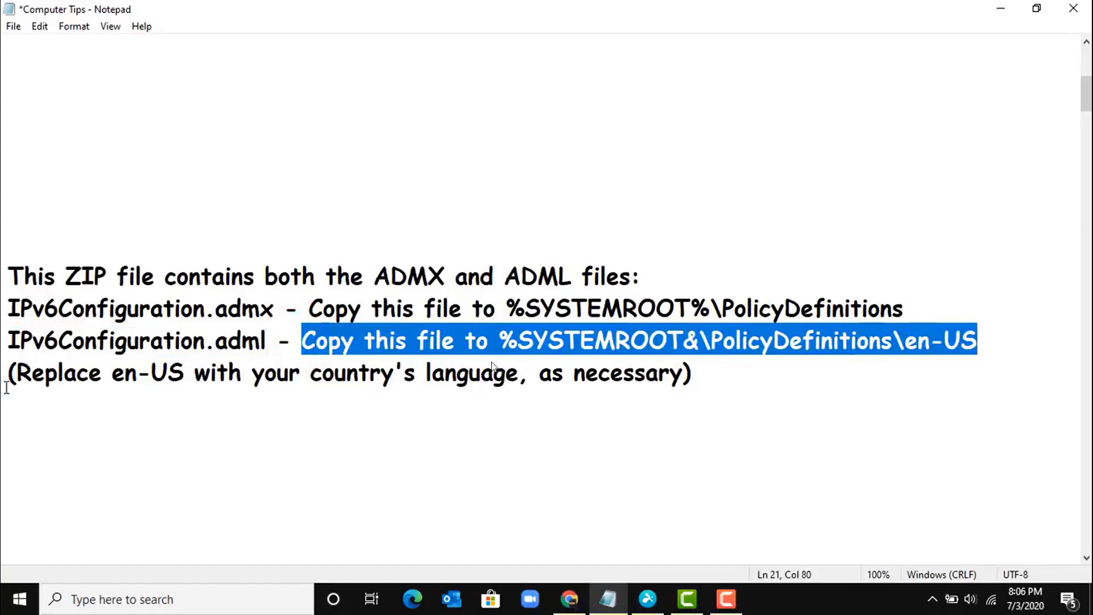
pyautogui.moveTo(7, 387); pyautogui.dragTo(698, 373)
pyautogui.click(1001, 7)
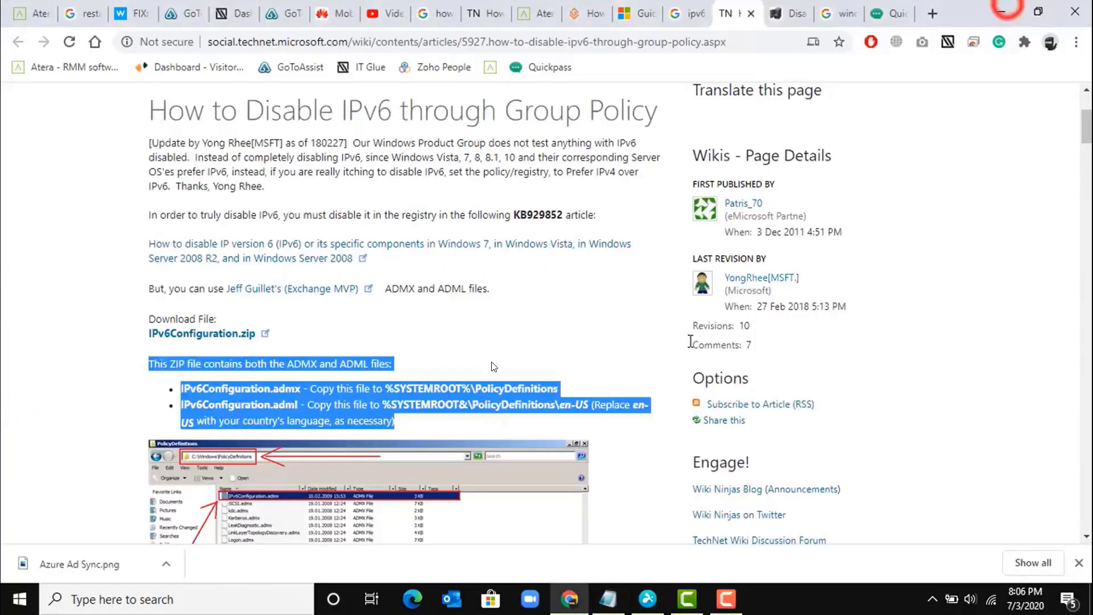
# Extract all files from IPv6Configuration.zip in the Downloads folder.
pyautogui.hotkey('alt', 'Tab')
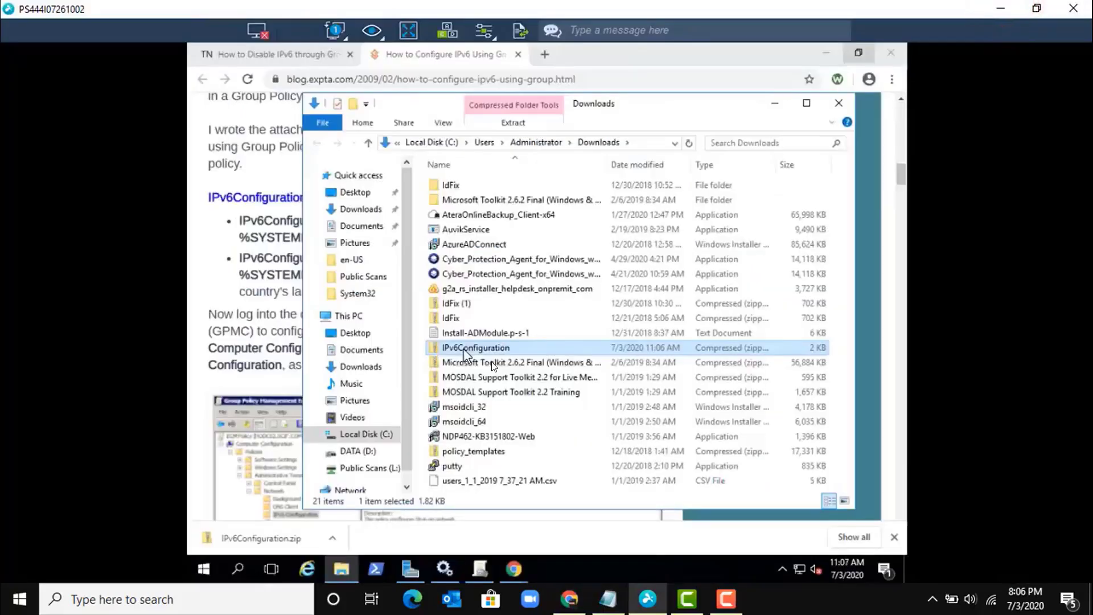
pyautogui.rightClick(463, 348)
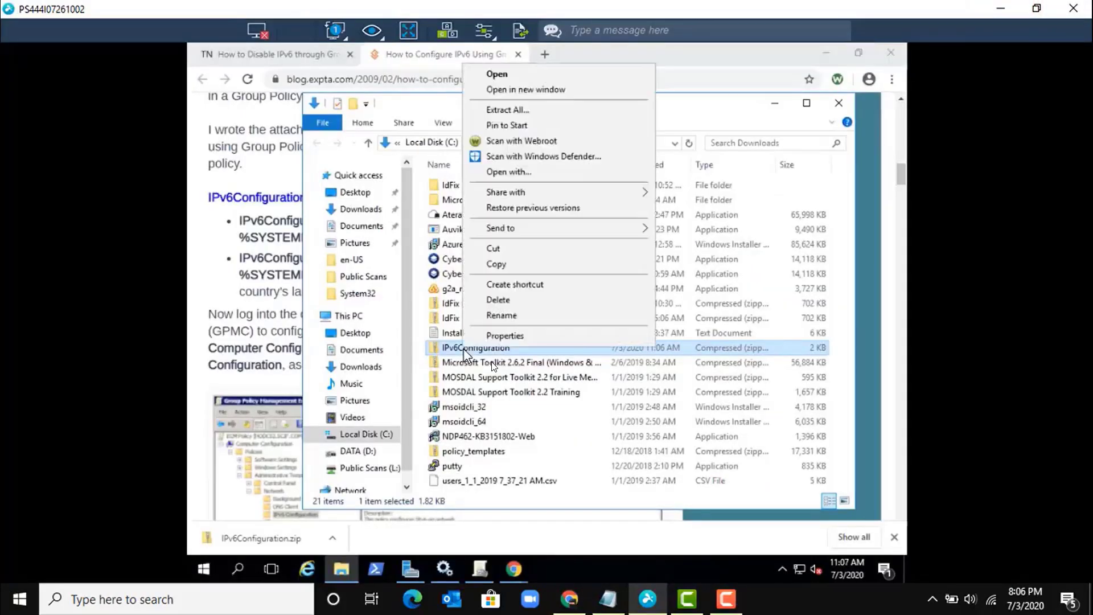
pyautogui.click(517, 112)
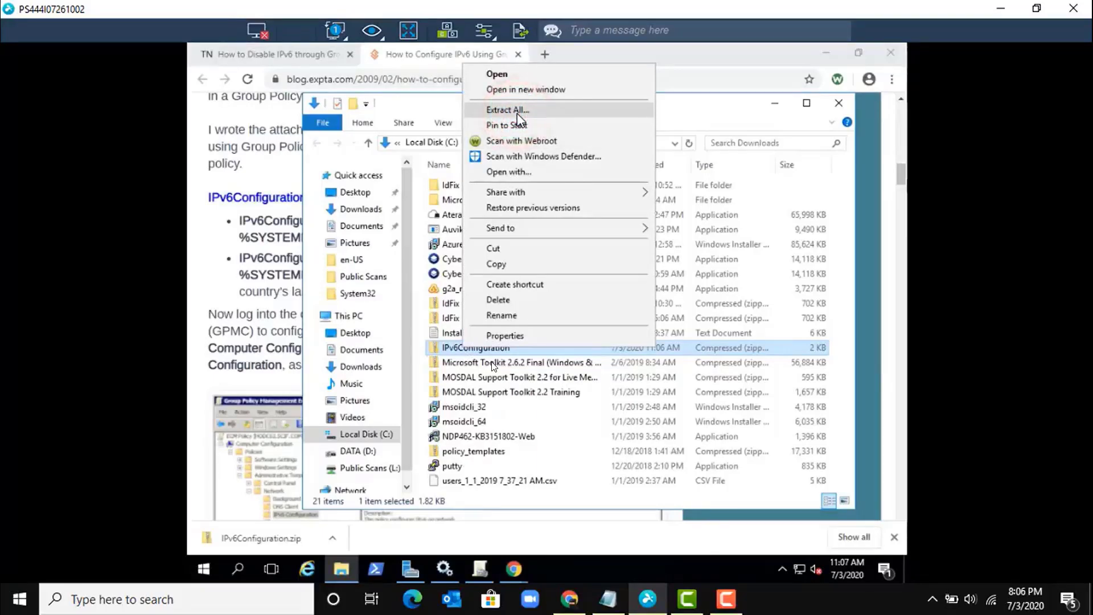
pyautogui.click(670, 441)
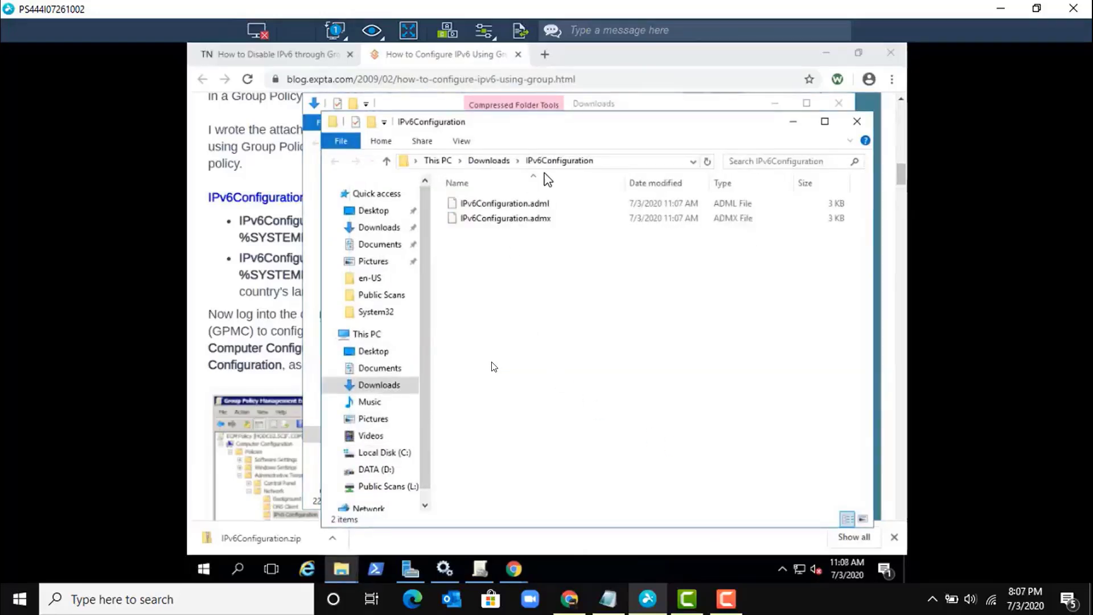
# Copy IPv6Configuration.admx from the extracted folder.
pyautogui.click(521, 219)
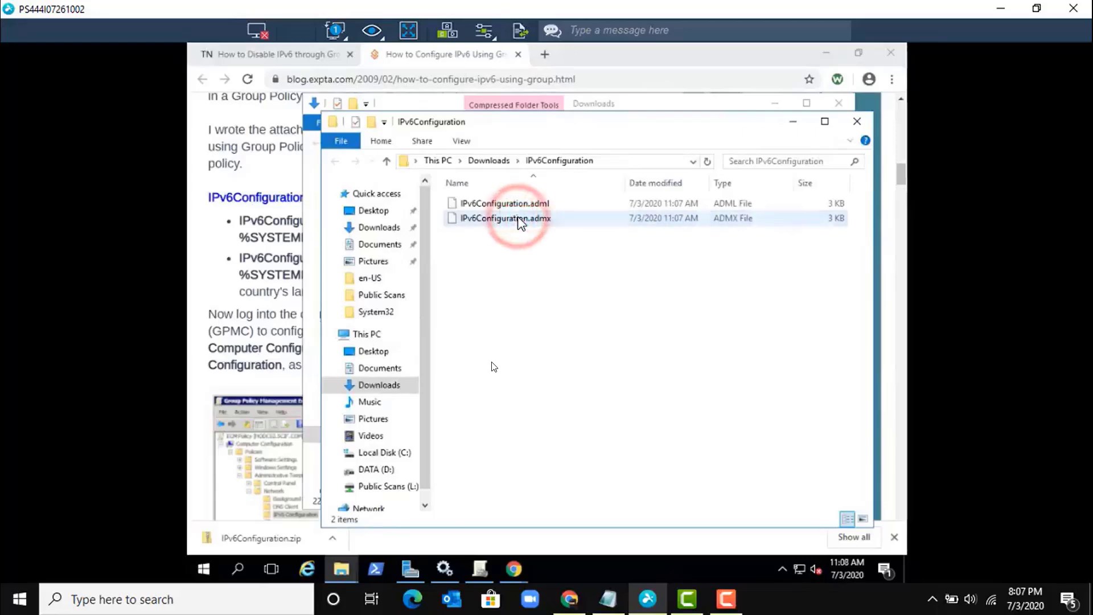
pyautogui.rightClick(518, 218)
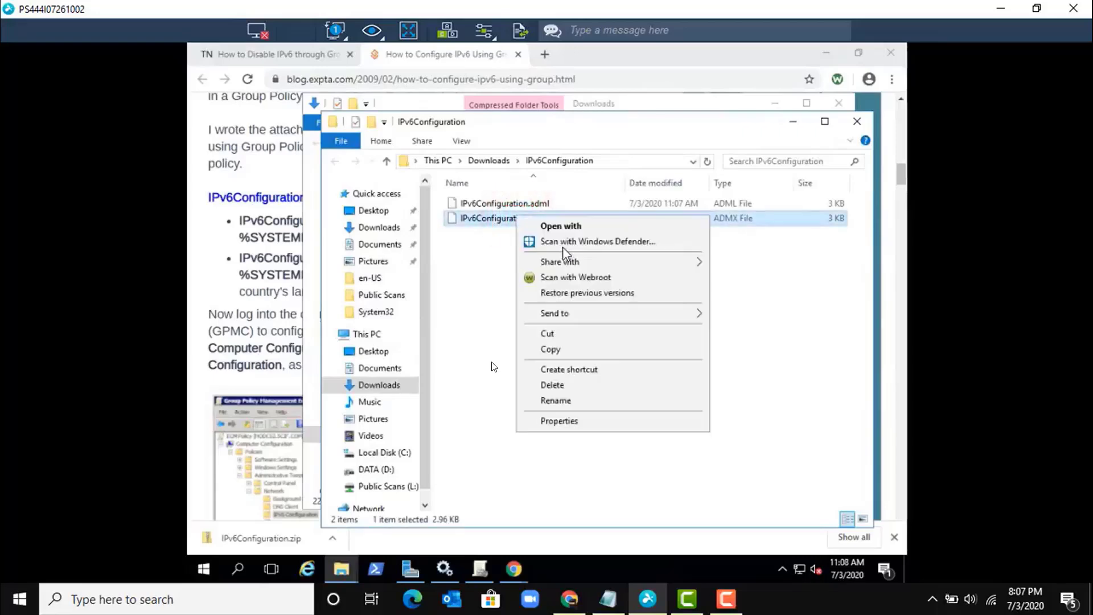
pyautogui.click(559, 350)
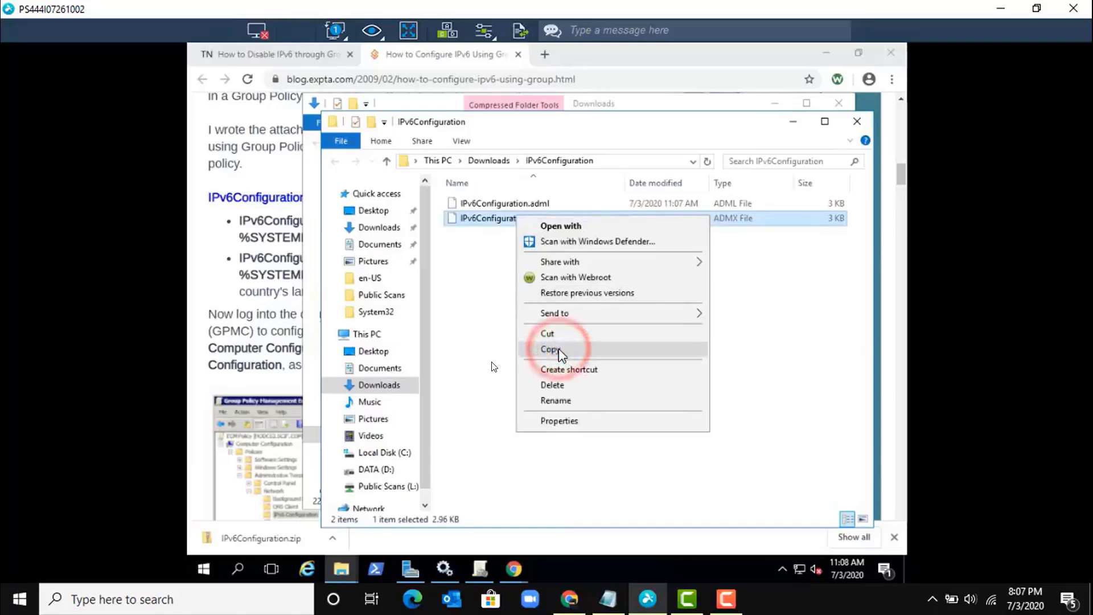
# Open C:\Windows in a new Explorer window, jump to the P folders, and return to the extracted files.
pyautogui.rightClick(387, 453)
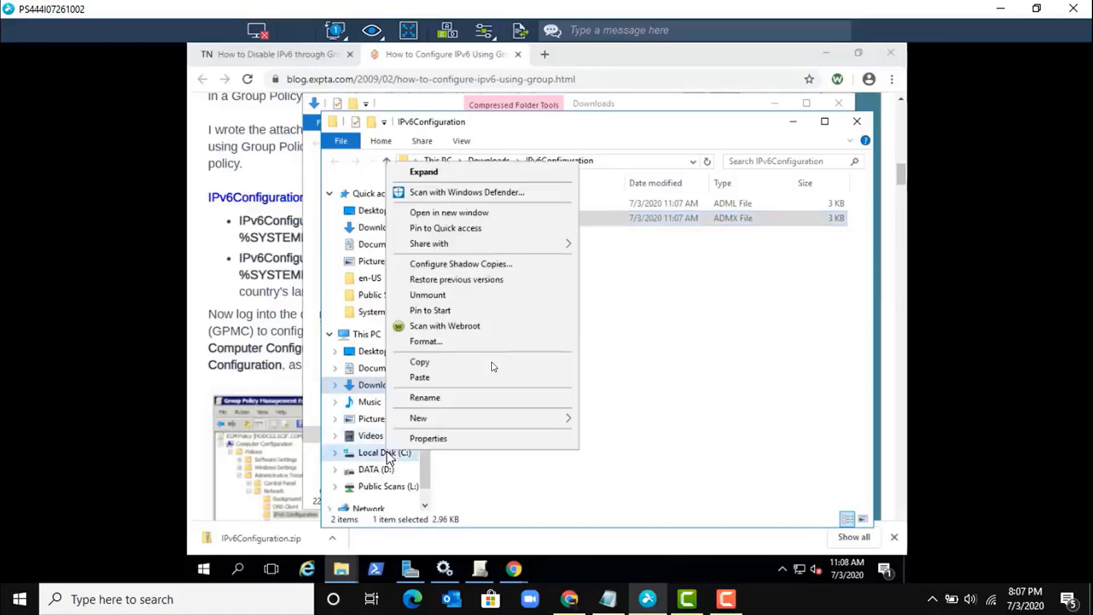
pyautogui.click(479, 214)
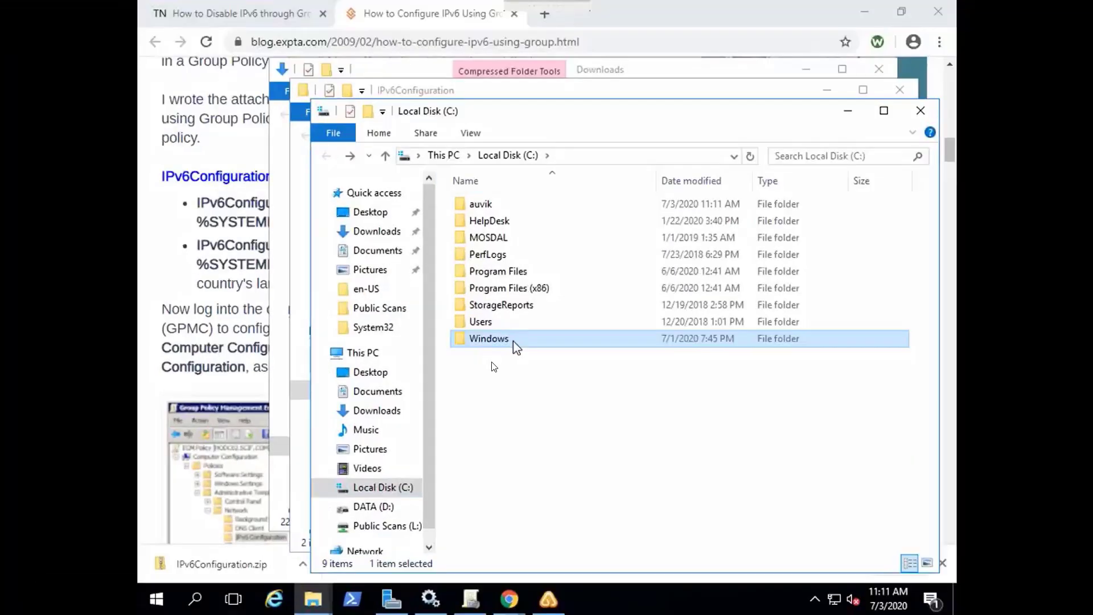
pyautogui.doubleClick(516, 340)
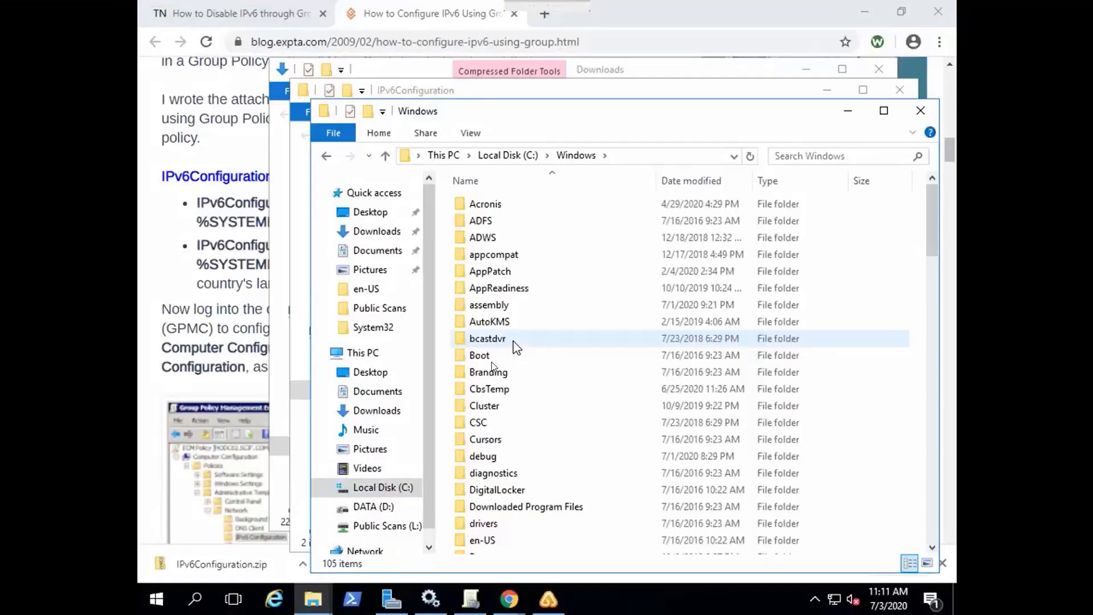
pyautogui.press('p')
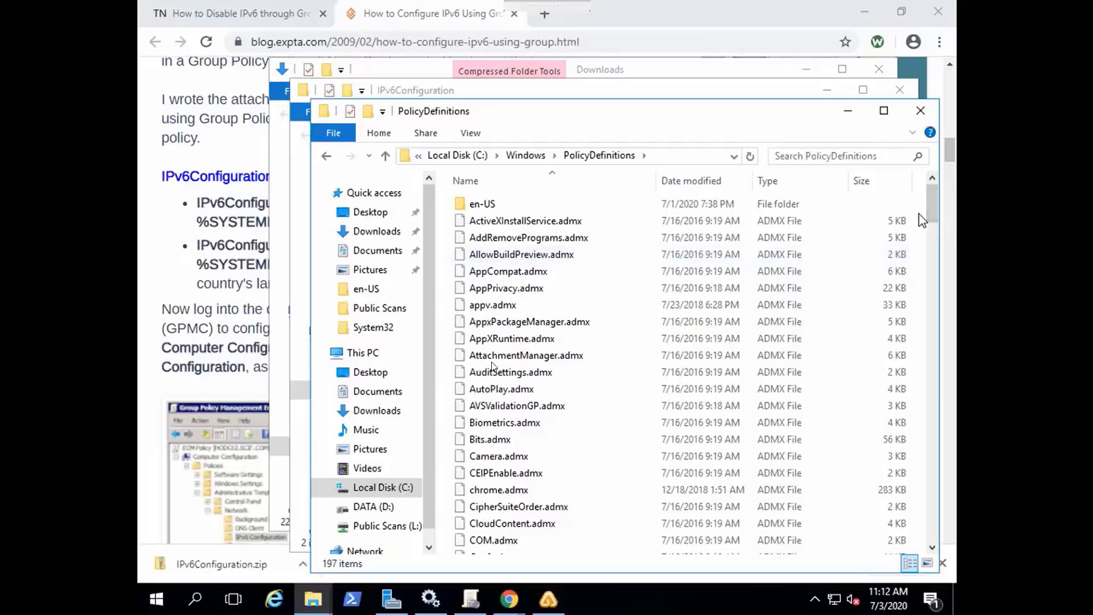
pyautogui.hotkey('alt', 'Tab')
# Paste IPv6Configuration.admx into C:\Windows\PolicyDefinitions, replacing the existing file.
pyautogui.click(499, 200)
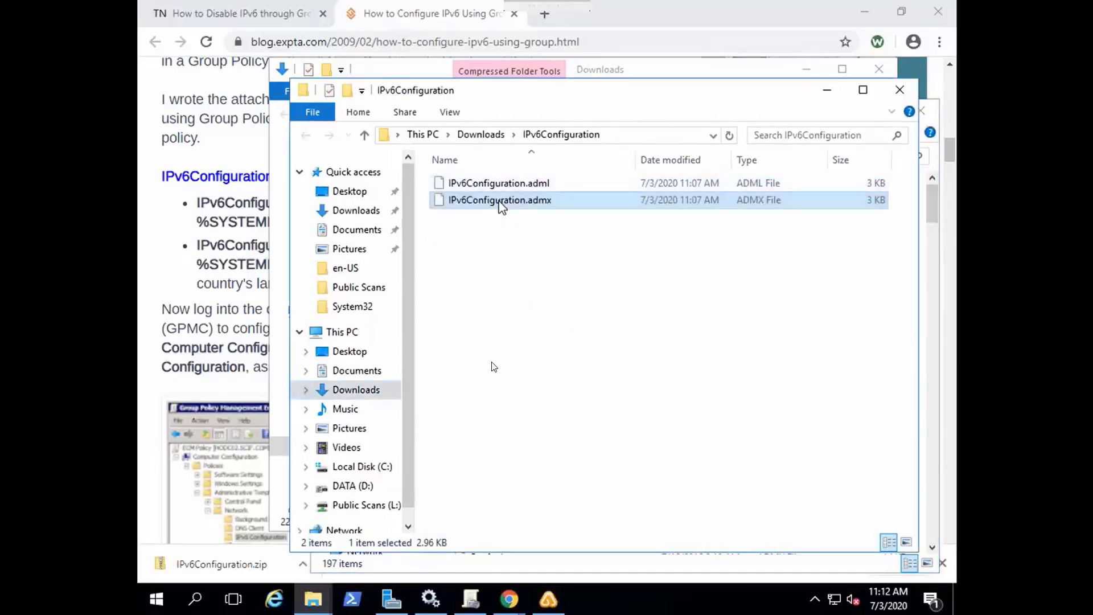
pyautogui.rightClick(499, 200)
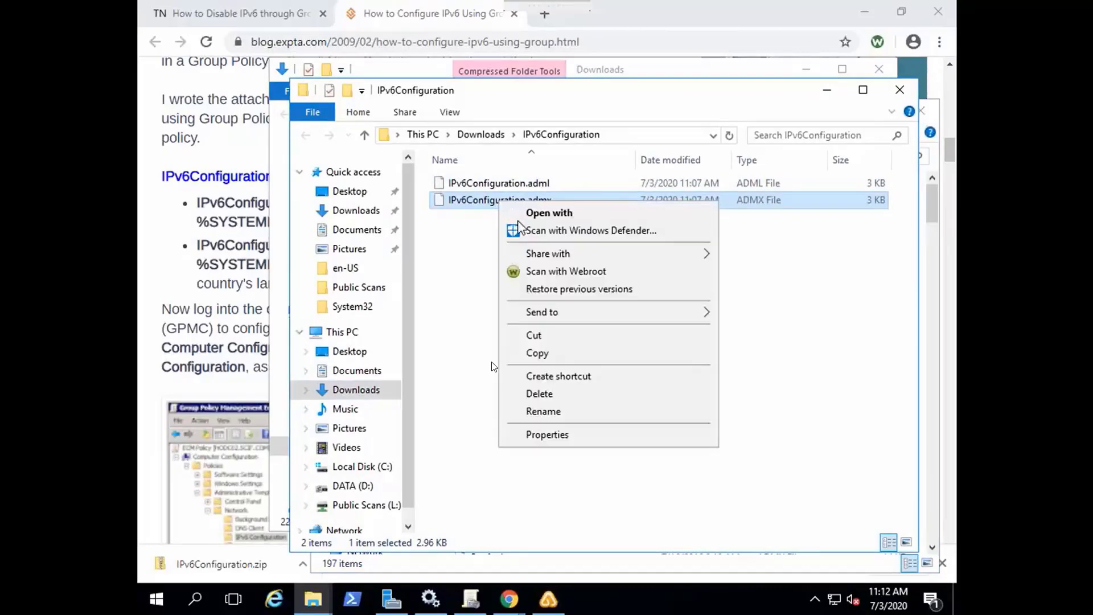
pyautogui.click(544, 353)
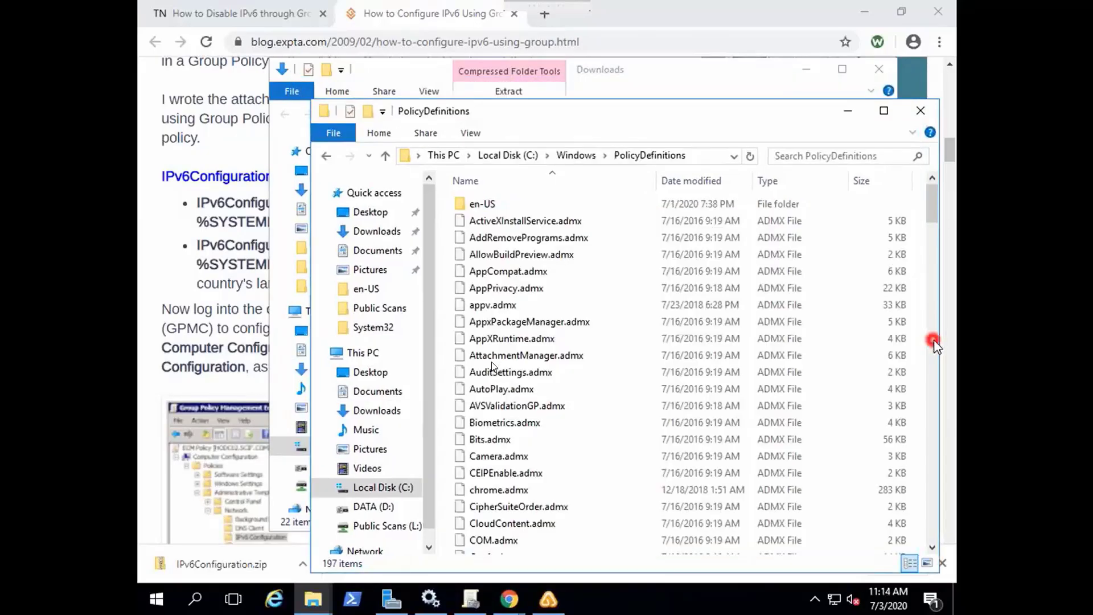
pyautogui.hotkey('ctrl', 'v')
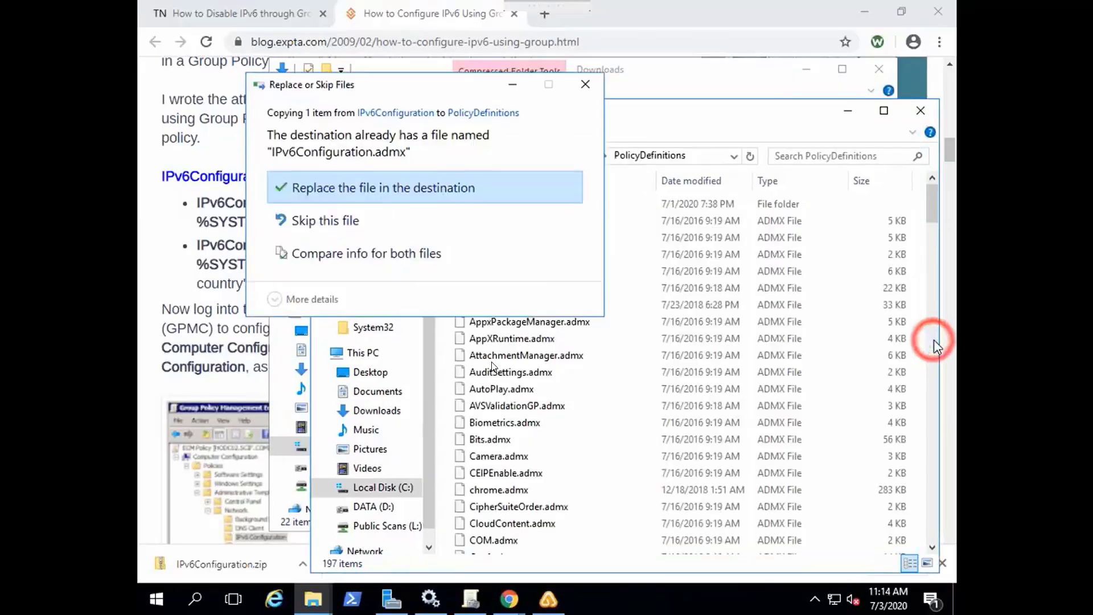
pyautogui.click(407, 186)
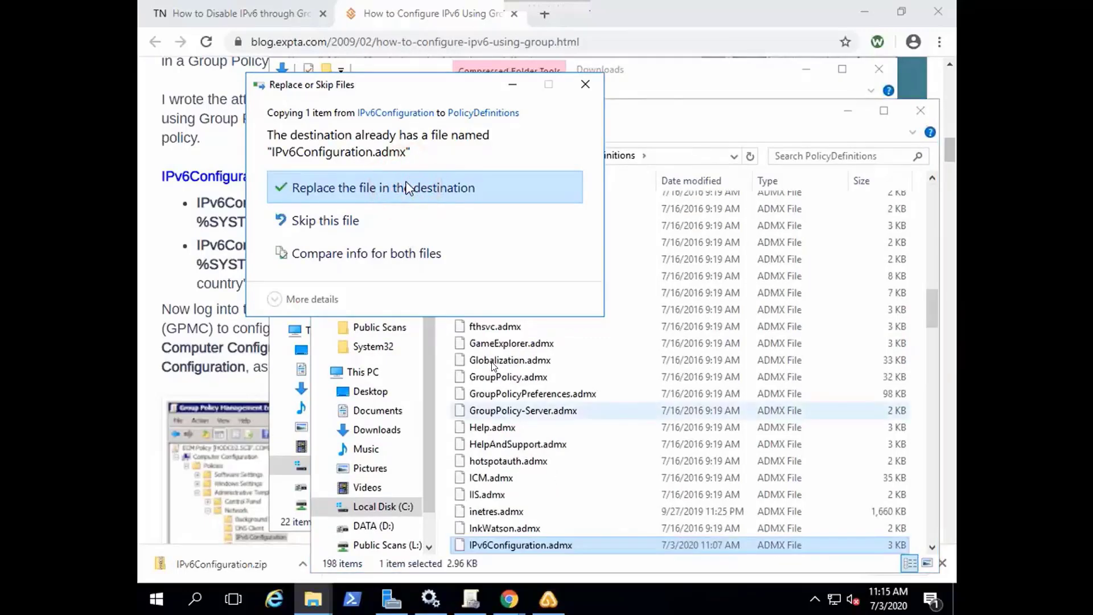
pyautogui.click(407, 187)
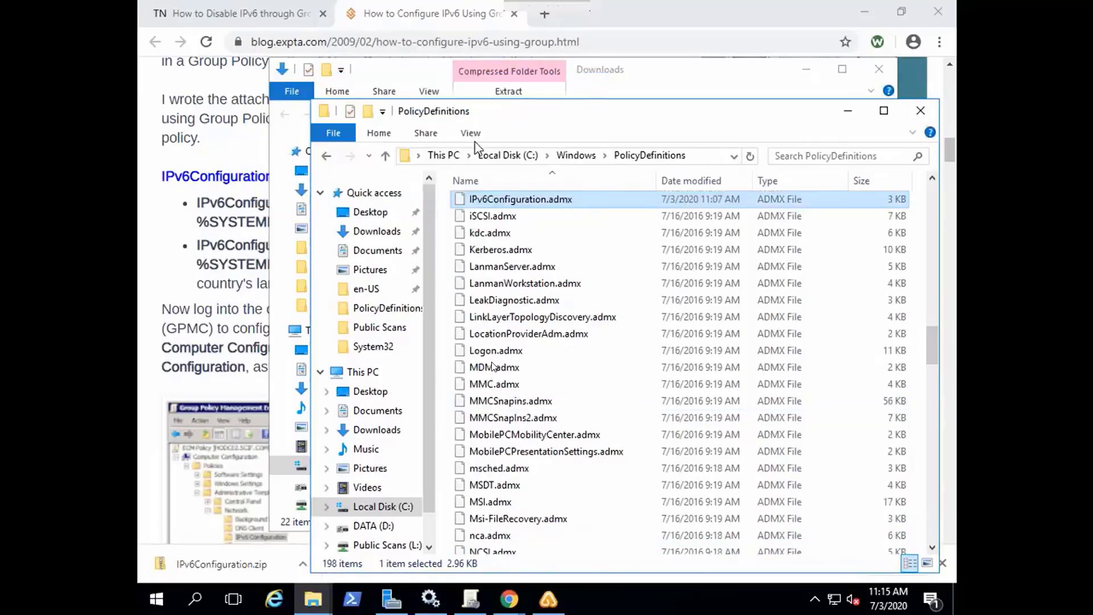
# Copy IPv6Configuration.adml from the extracted IPv6Configuration folder.
pyautogui.hotkey('alt', 'Tab')
pyautogui.rightClick(535, 189)
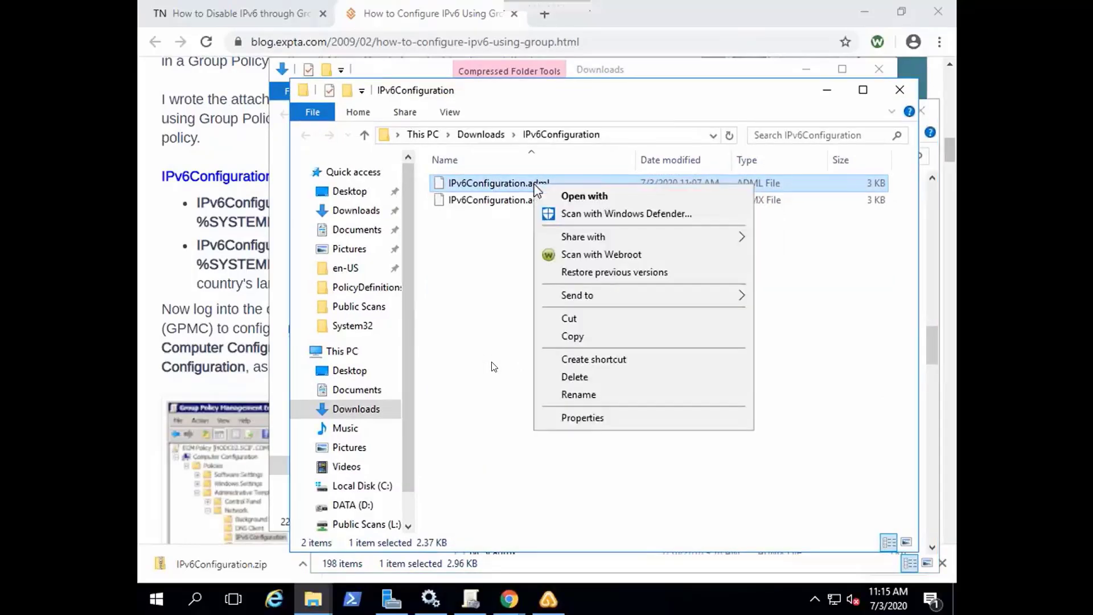
pyautogui.click(578, 337)
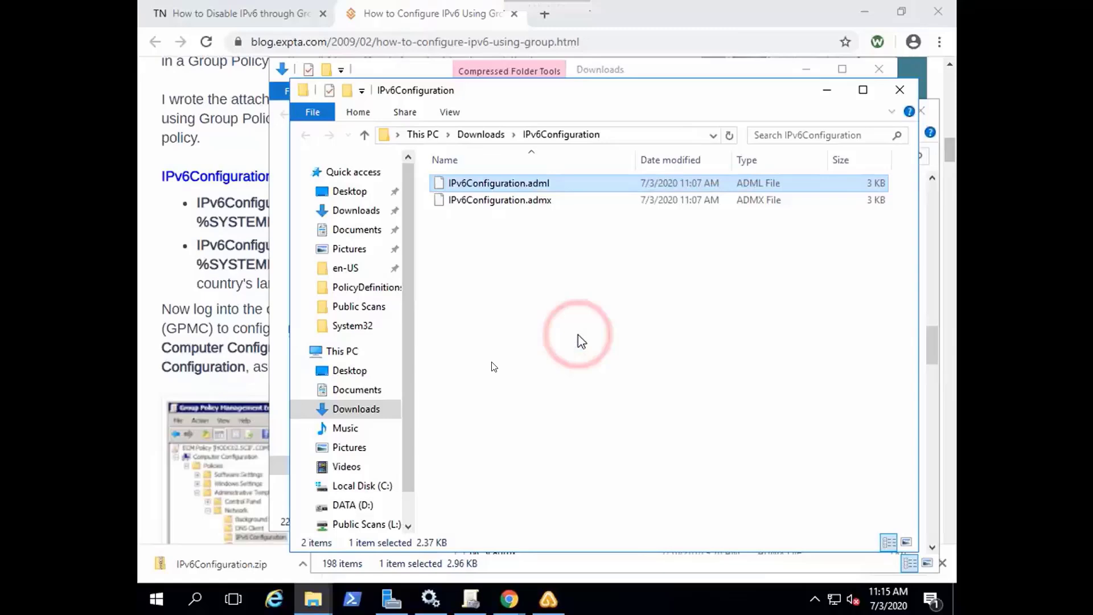
pyautogui.click(678, 69)
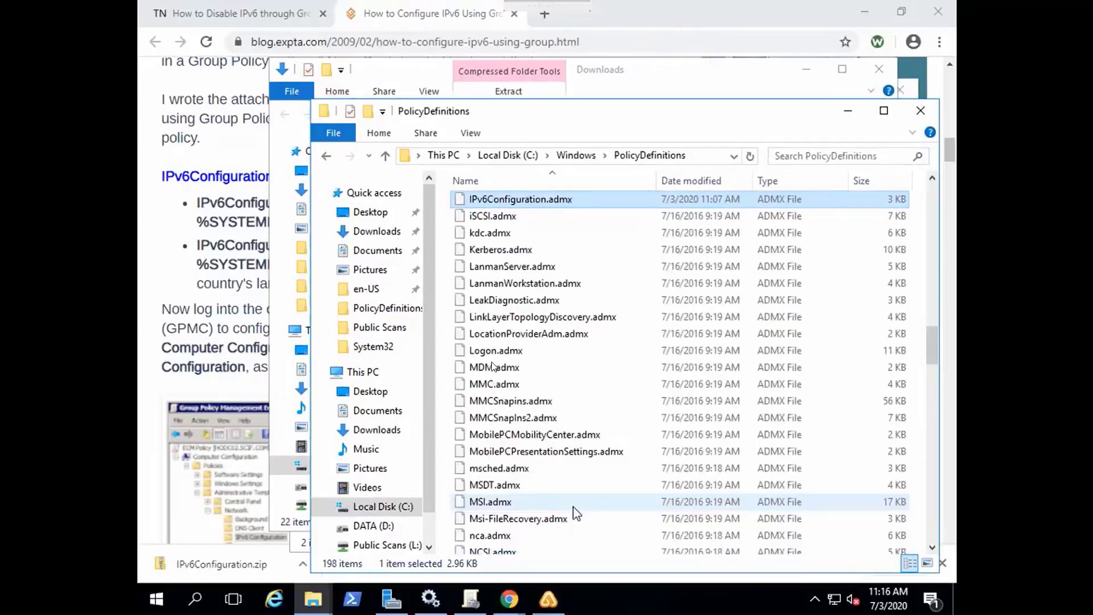
# Put IPv6Configuration.adml in PolicyDefinitions\en-US and locate it by typing ipv6.
pyautogui.click(326, 160)
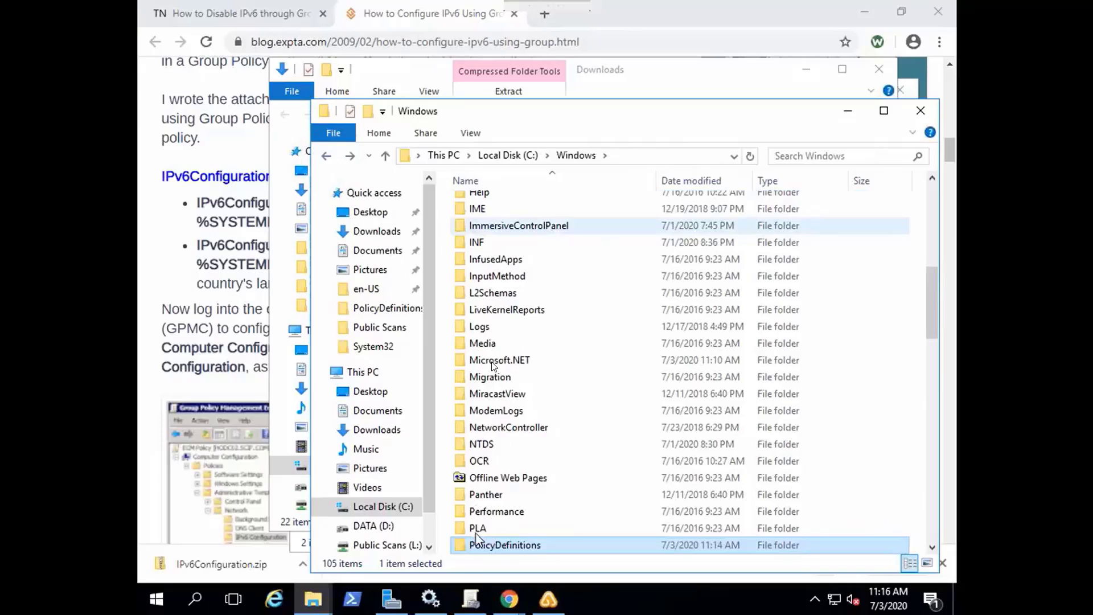
pyautogui.doubleClick(475, 544)
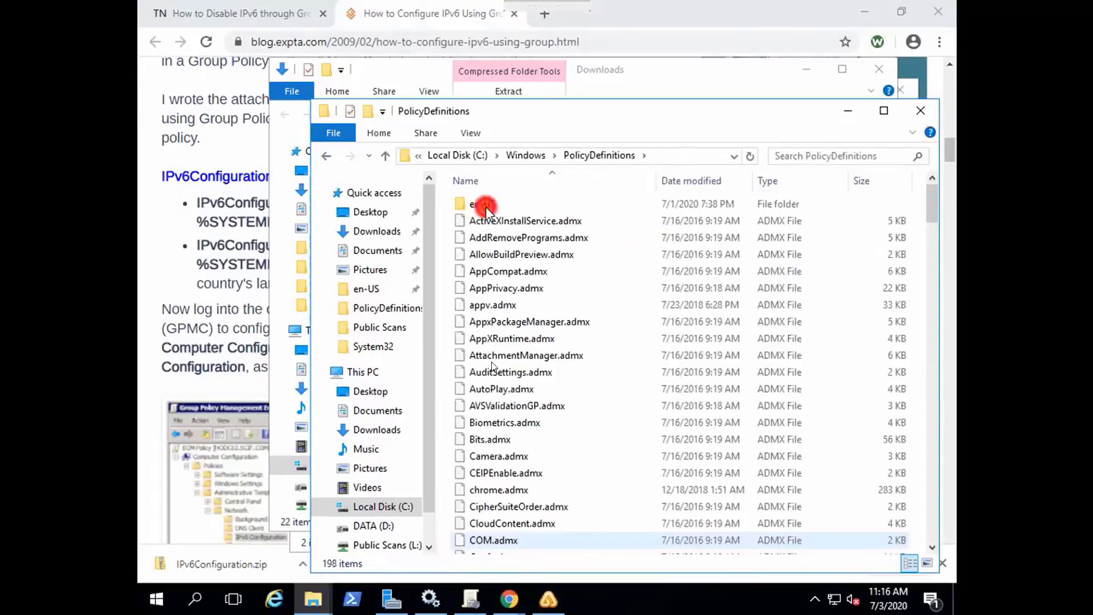
pyautogui.doubleClick(487, 207)
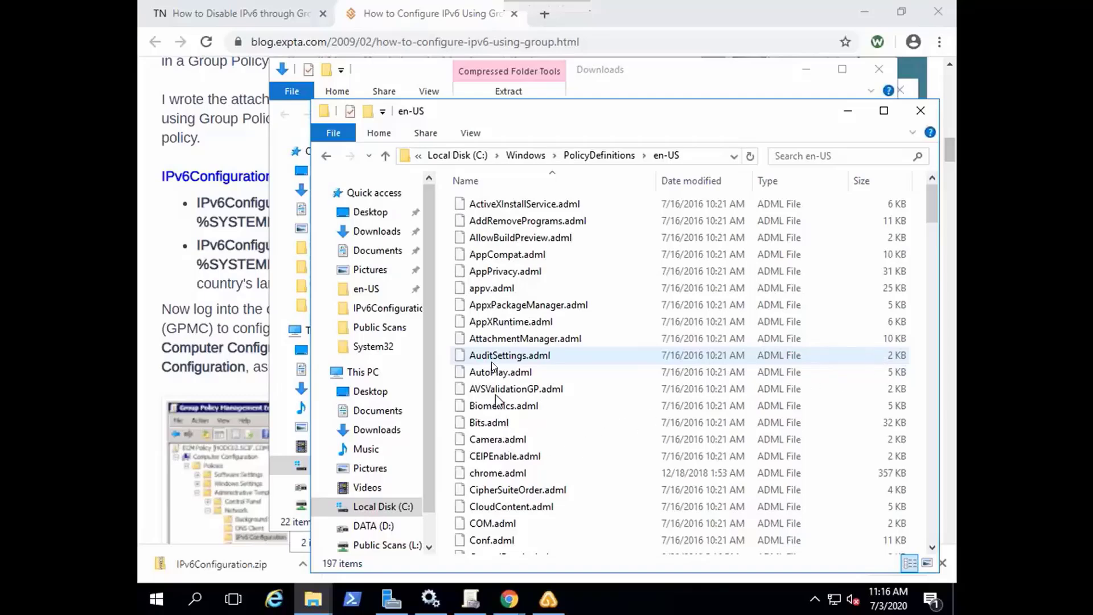
pyautogui.write('ipv6')
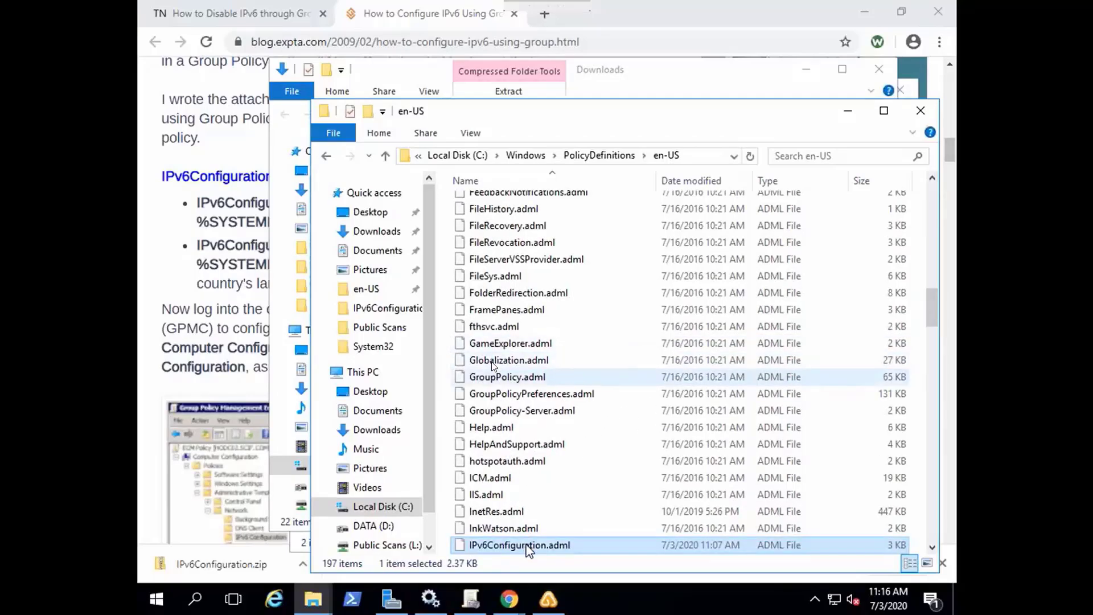
pyautogui.press('F2')
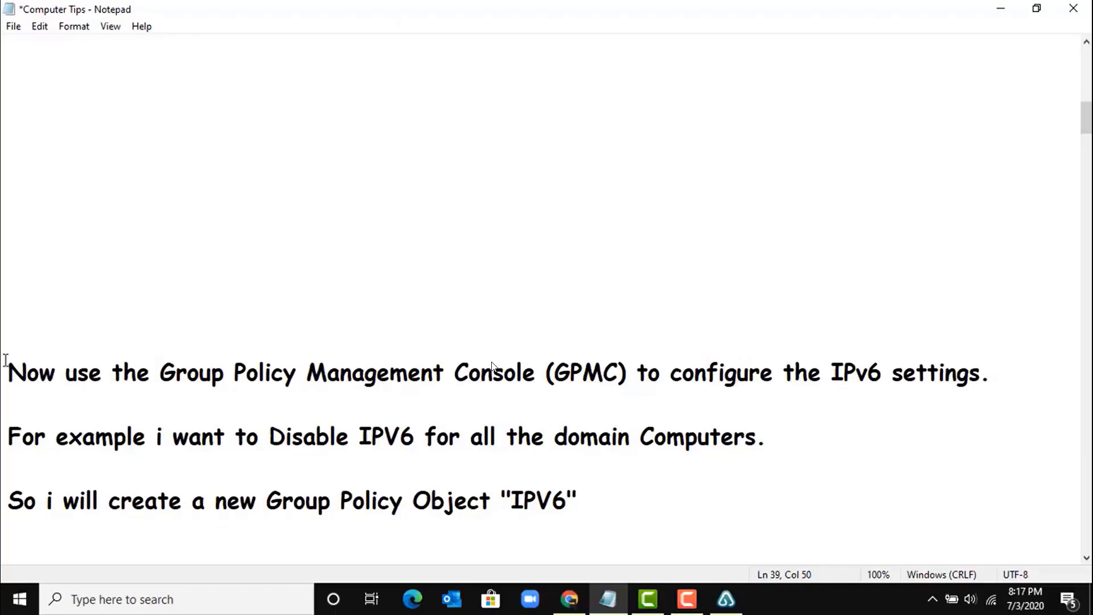
pyautogui.moveTo(7, 370); pyautogui.dragTo(1007, 373)
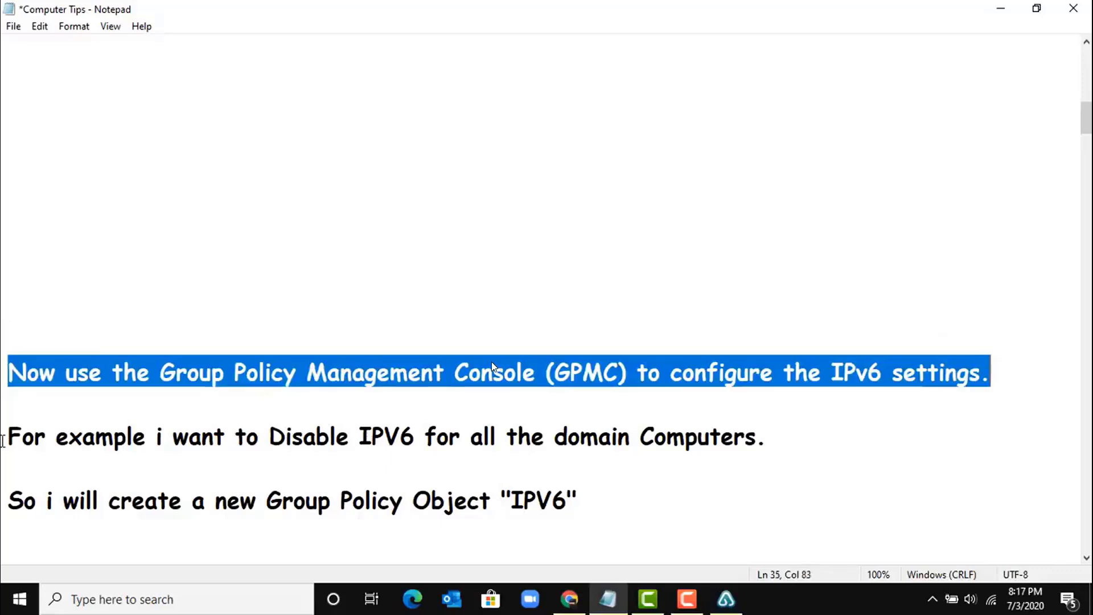
pyautogui.moveTo(3, 441); pyautogui.dragTo(797, 427)
pyautogui.moveTo(7, 503); pyautogui.dragTo(681, 557)
# Create a new GPO named IPV6 and link it to the domain.
pyautogui.click(726, 599)
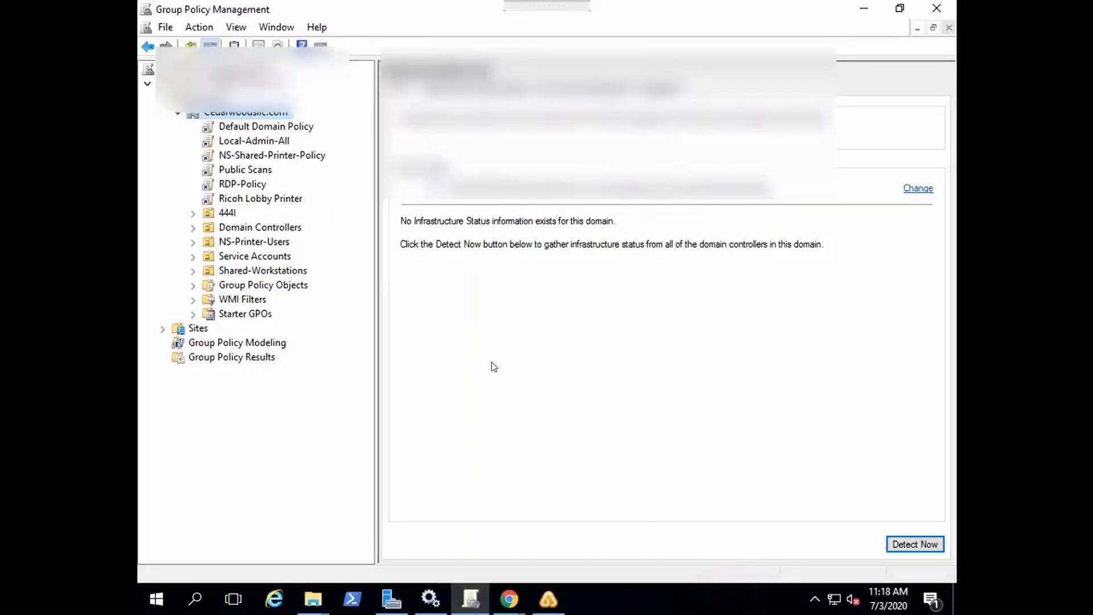
pyautogui.rightClick(225, 113)
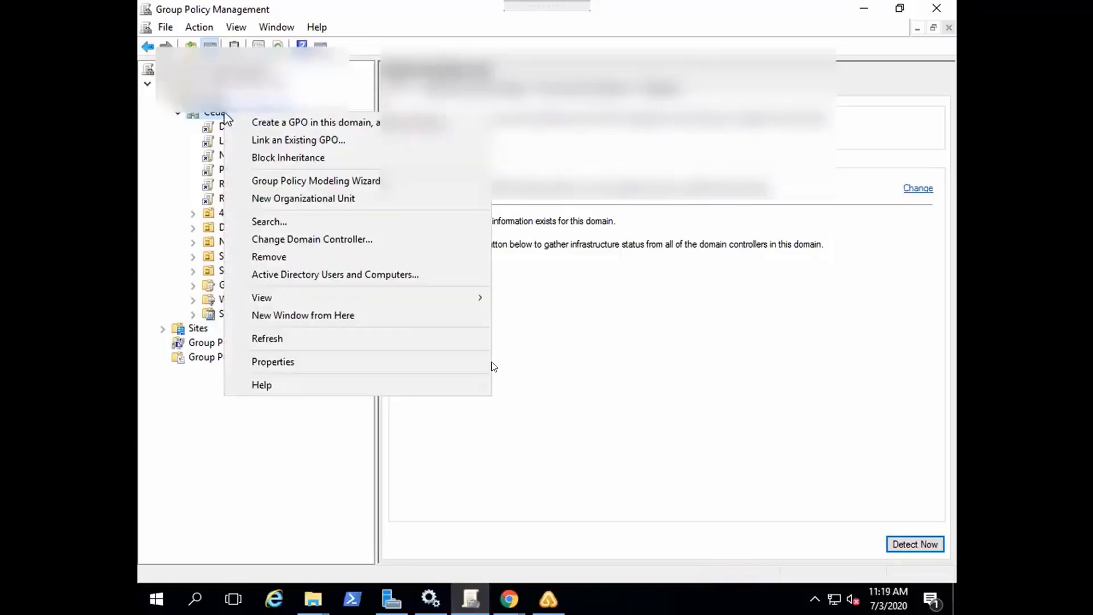
pyautogui.click(318, 123)
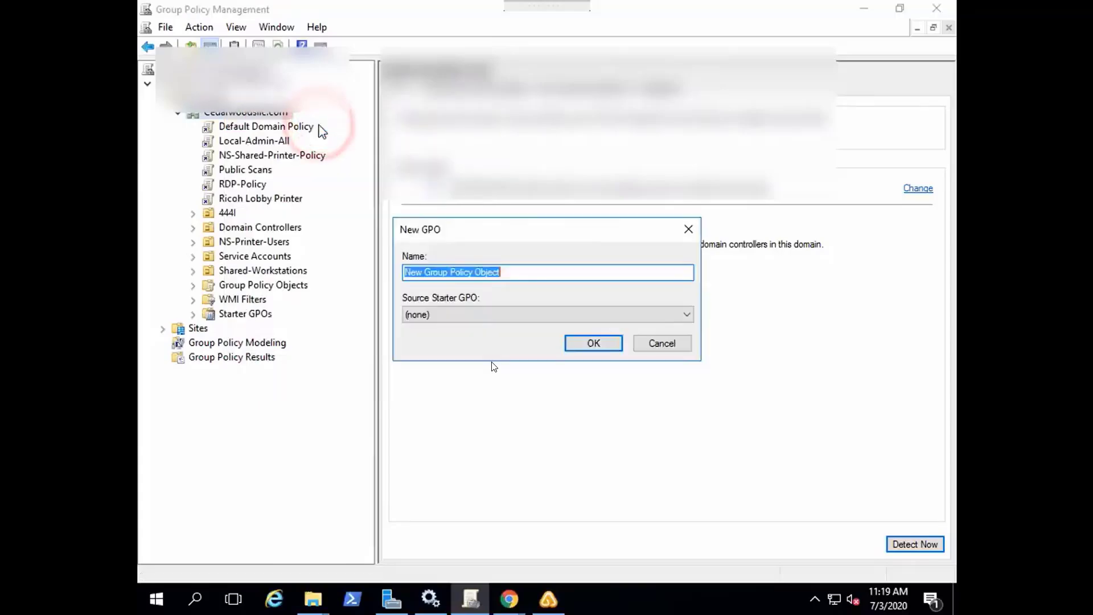
pyautogui.write('IPV6')
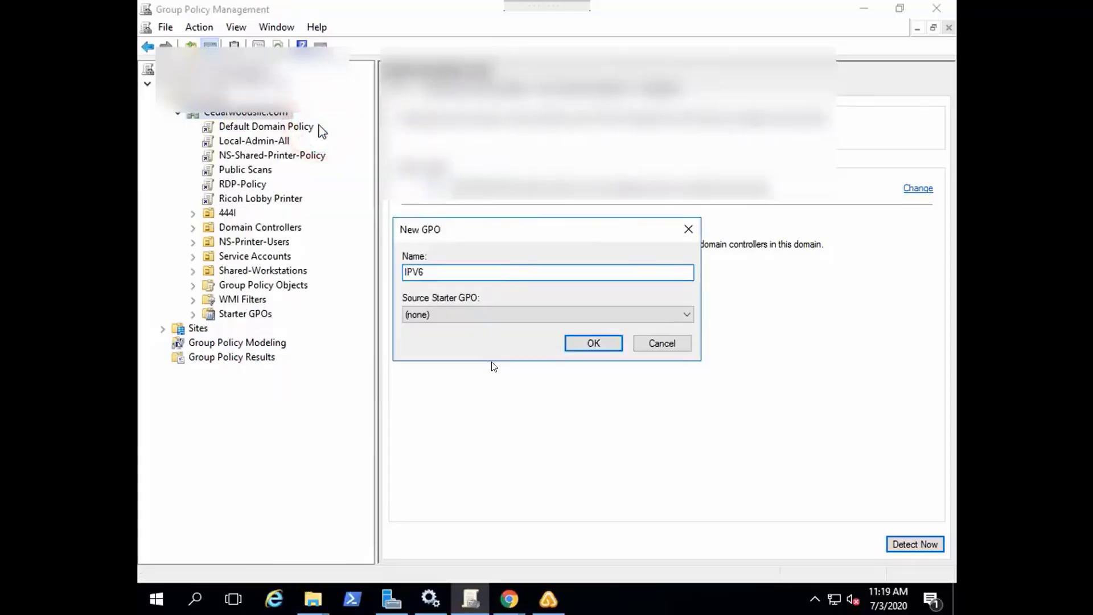
pyautogui.click(590, 342)
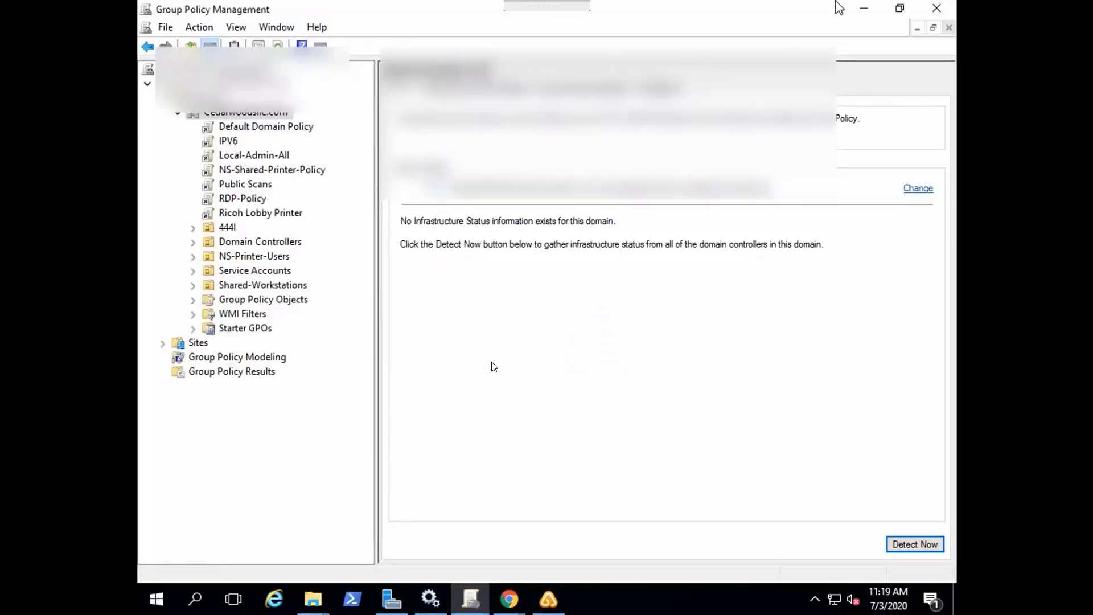
# Highlight the Computer Configuration > Policies > Administrative Templates > Network path in the notes.
pyautogui.moveTo(8, 245); pyautogui.dragTo(1012, 245)
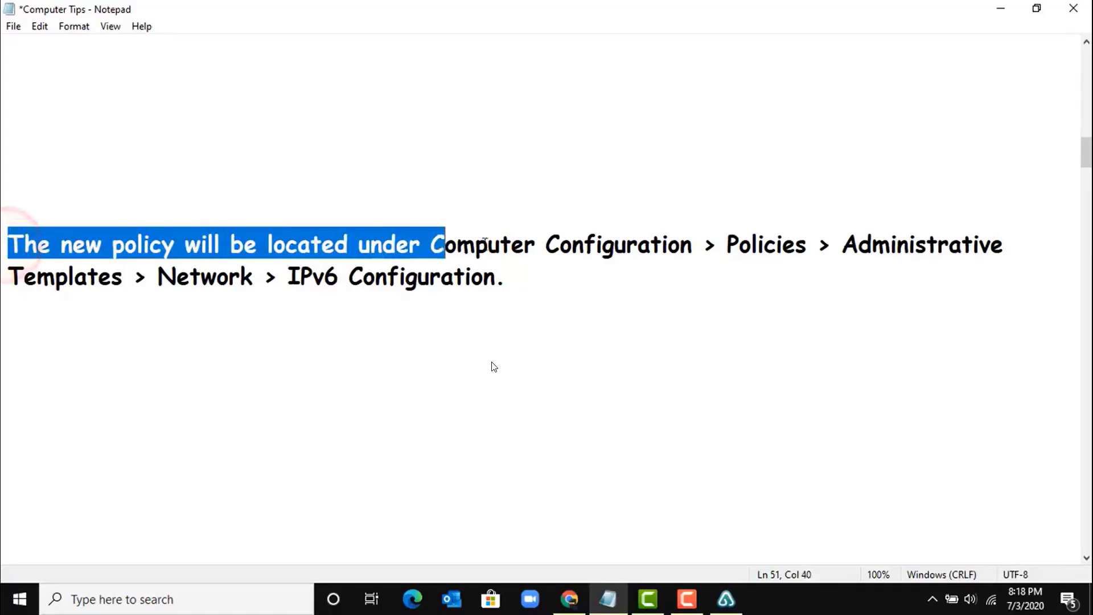
pyautogui.click(712, 237)
pyautogui.moveTo(2, 274); pyautogui.dragTo(537, 259)
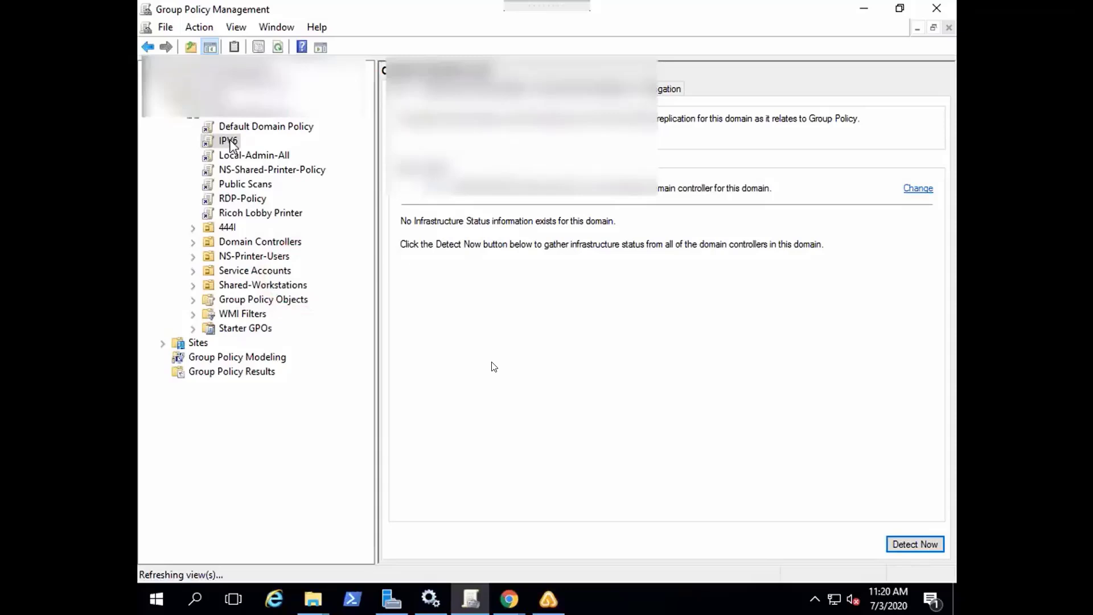
# Edit the IPV6 GPO and browse to Computer Configuration's Network > IPv6 Configuration folder.
pyautogui.rightClick(231, 144)
pyautogui.click(275, 149)
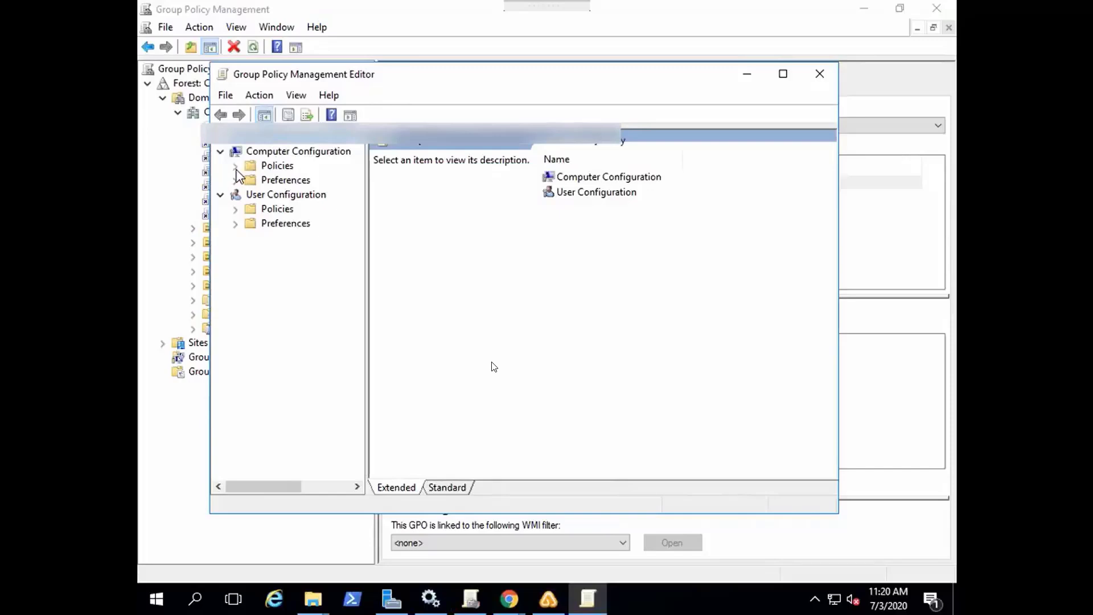
pyautogui.click(236, 168)
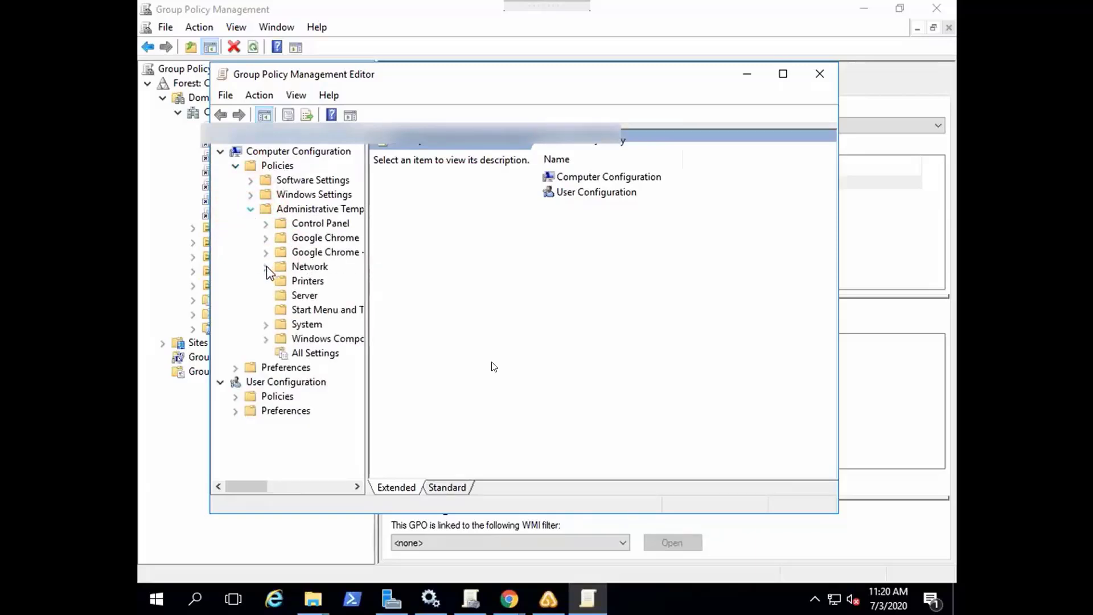
pyautogui.click(266, 266)
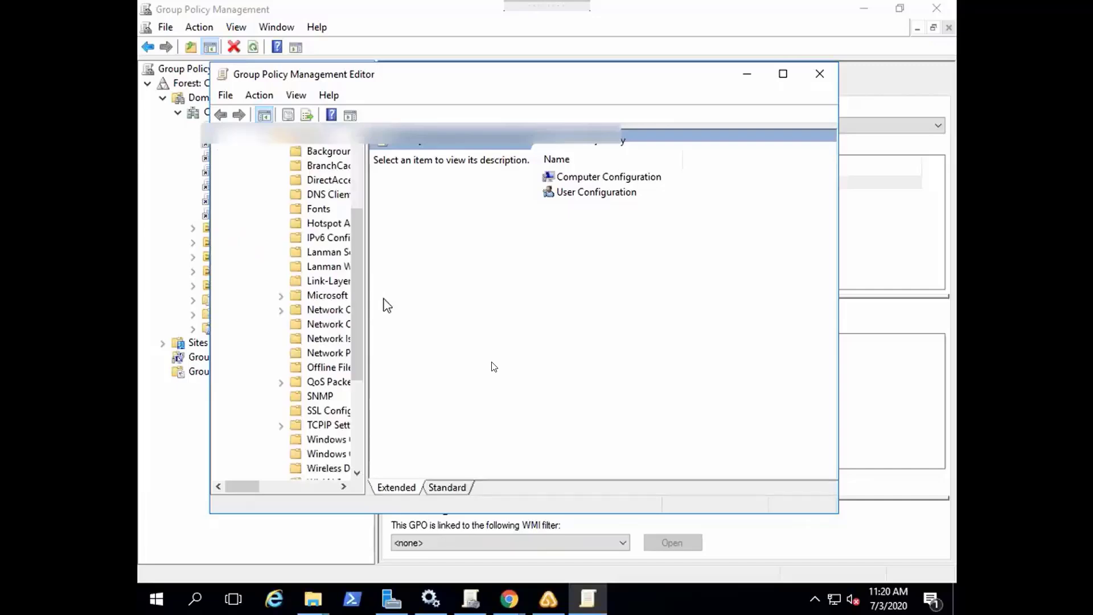
pyautogui.click(328, 239)
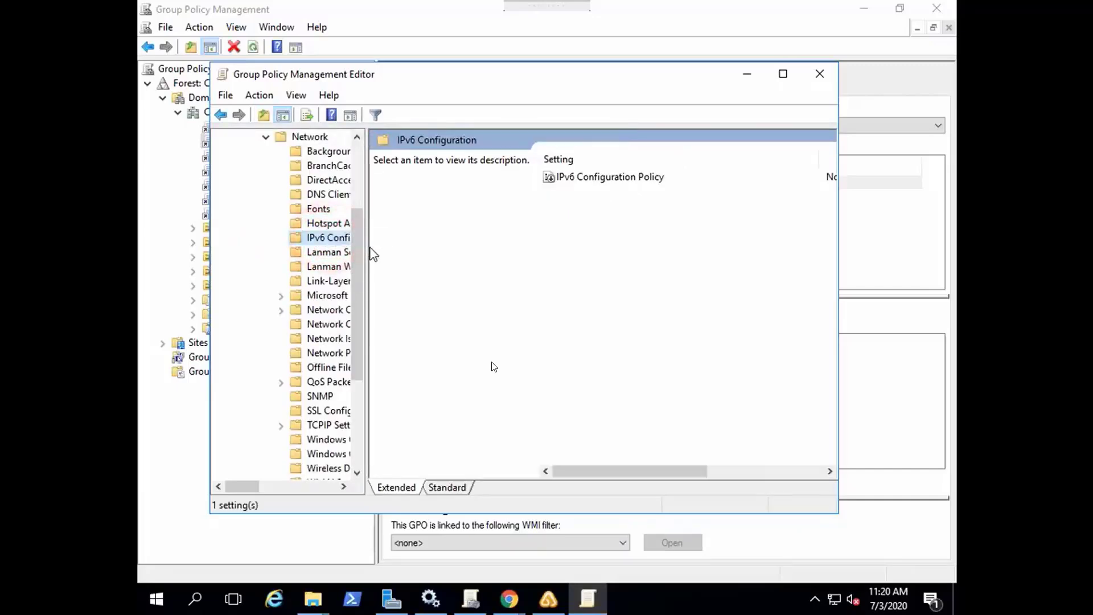
pyautogui.moveTo(245, 486); pyautogui.dragTo(269, 484)
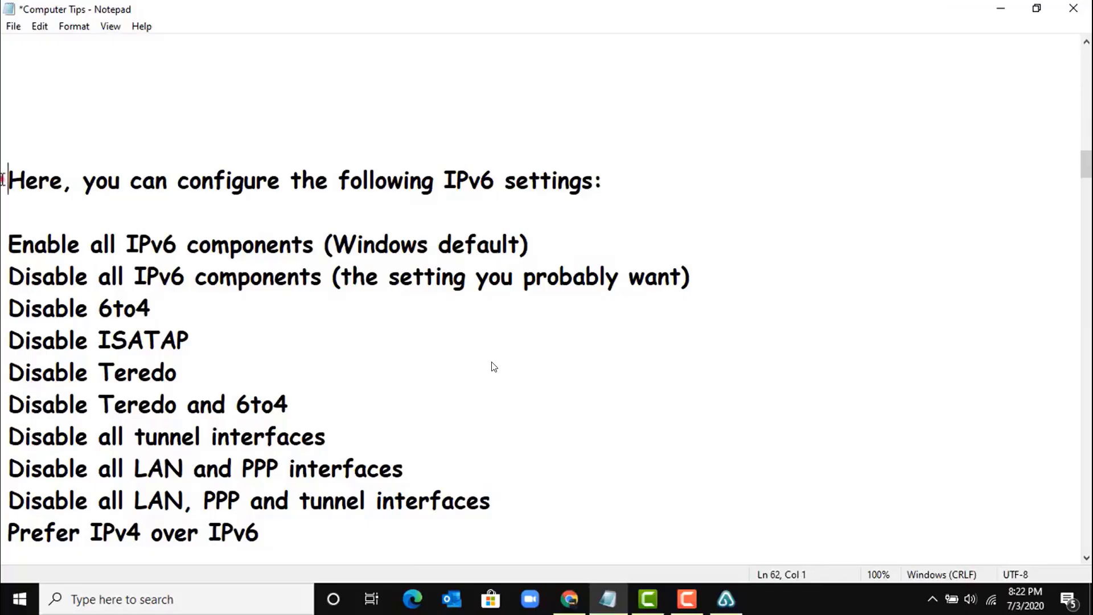
# Highlight the ten IPv6 options, from Enable all IPv6 components to Prefer IPv4 over IPv6.
pyautogui.moveTo(8, 181); pyautogui.dragTo(608, 179)
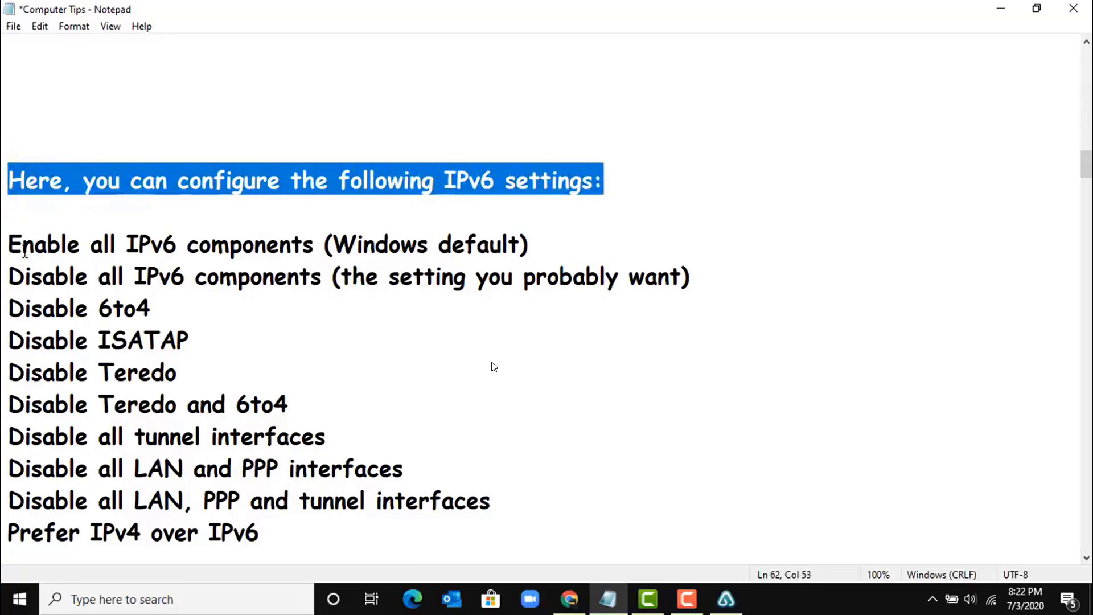
pyautogui.moveTo(9, 244); pyautogui.dragTo(307, 526)
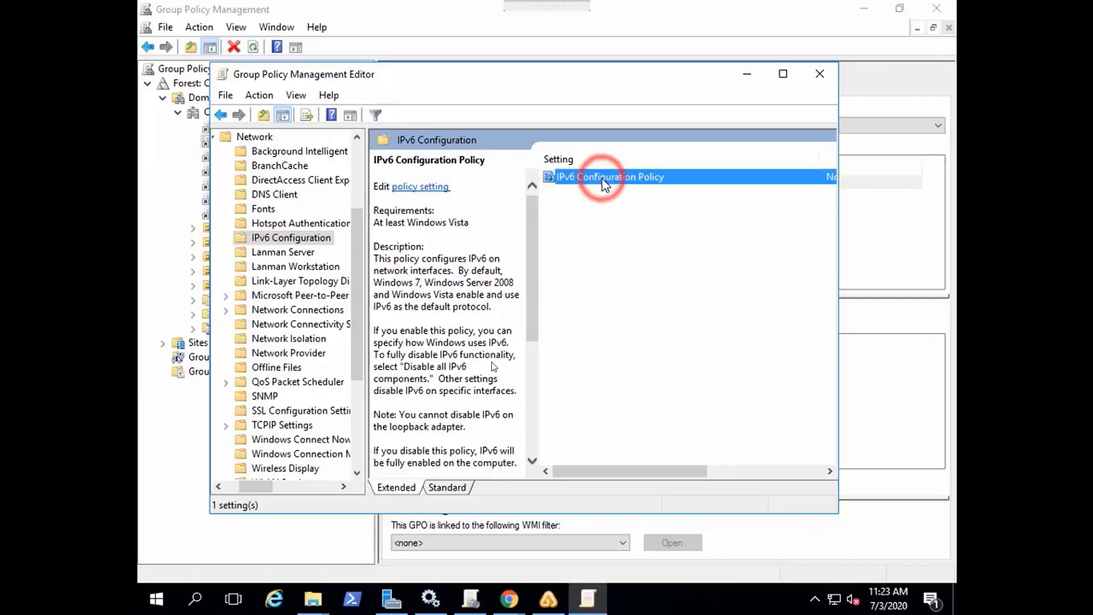
# Enable IPv6 Configuration Policy with 'Disable all IPv6 components', then apply and close it.
pyautogui.doubleClick(604, 177)
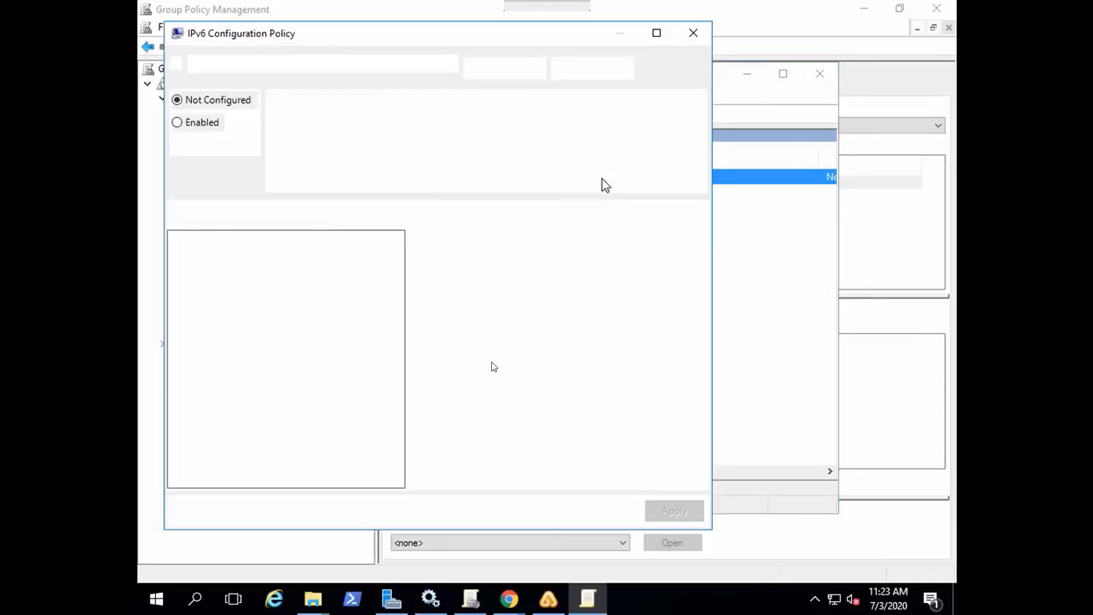
pyautogui.click(177, 123)
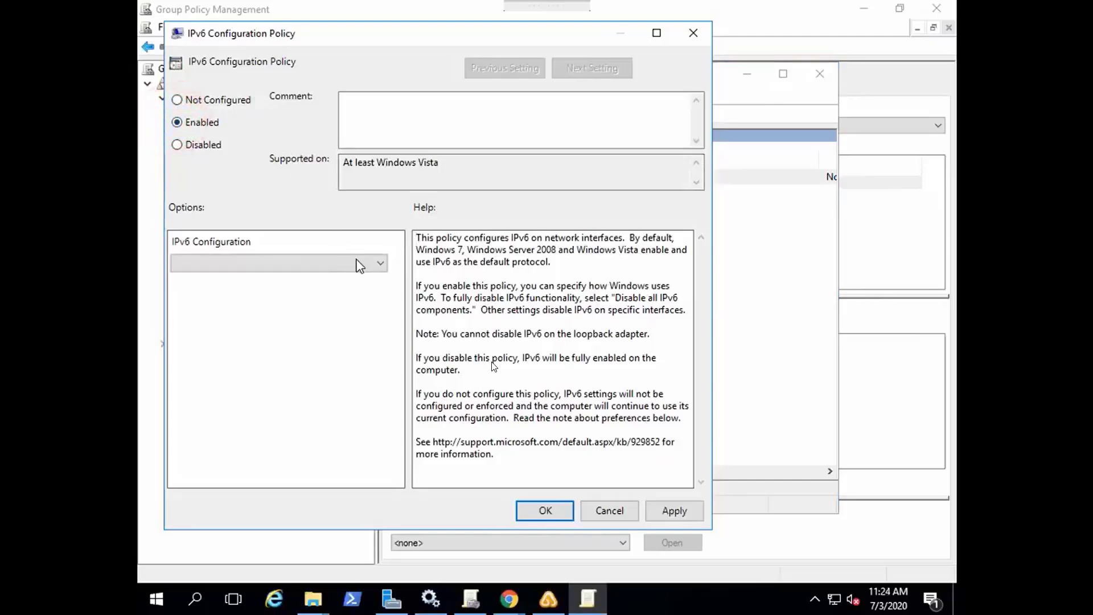
pyautogui.click(357, 264)
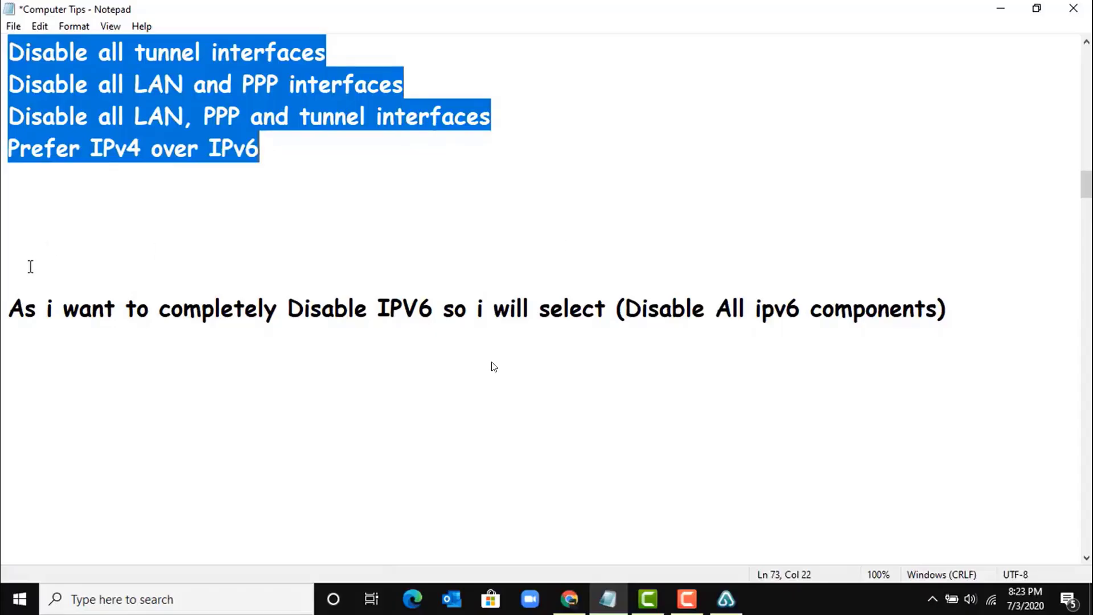
pyautogui.moveTo(9, 308); pyautogui.dragTo(954, 301)
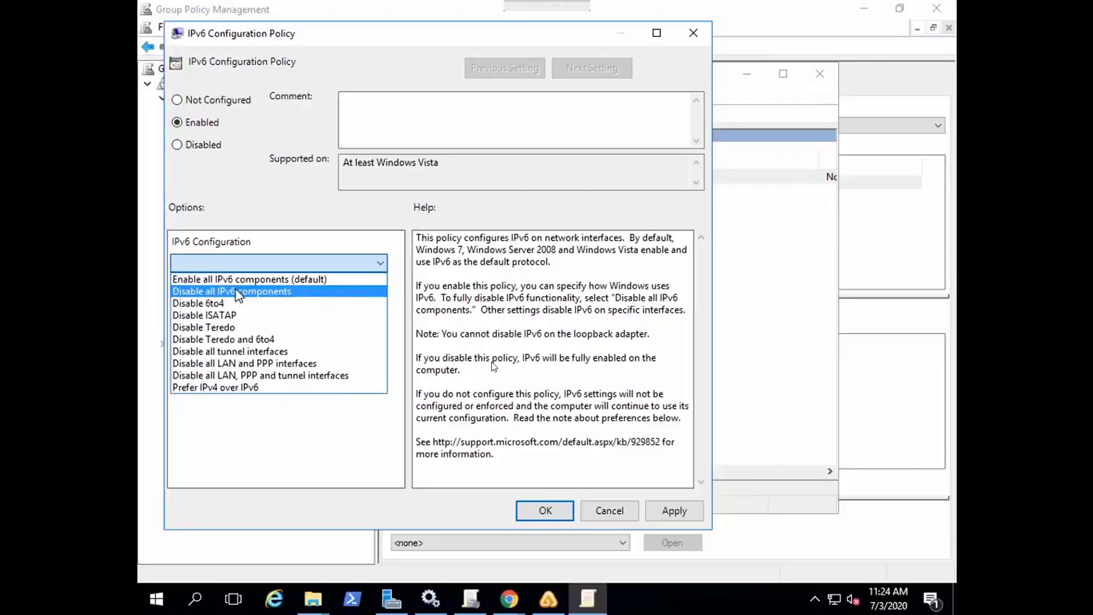
pyautogui.click(237, 292)
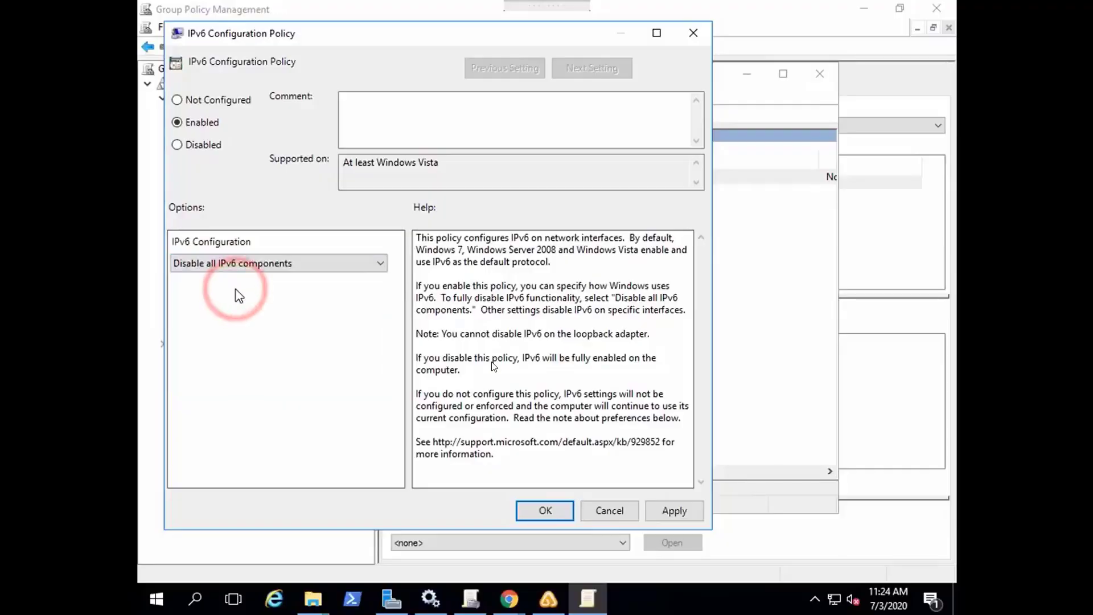
pyautogui.click(677, 511)
pyautogui.click(545, 512)
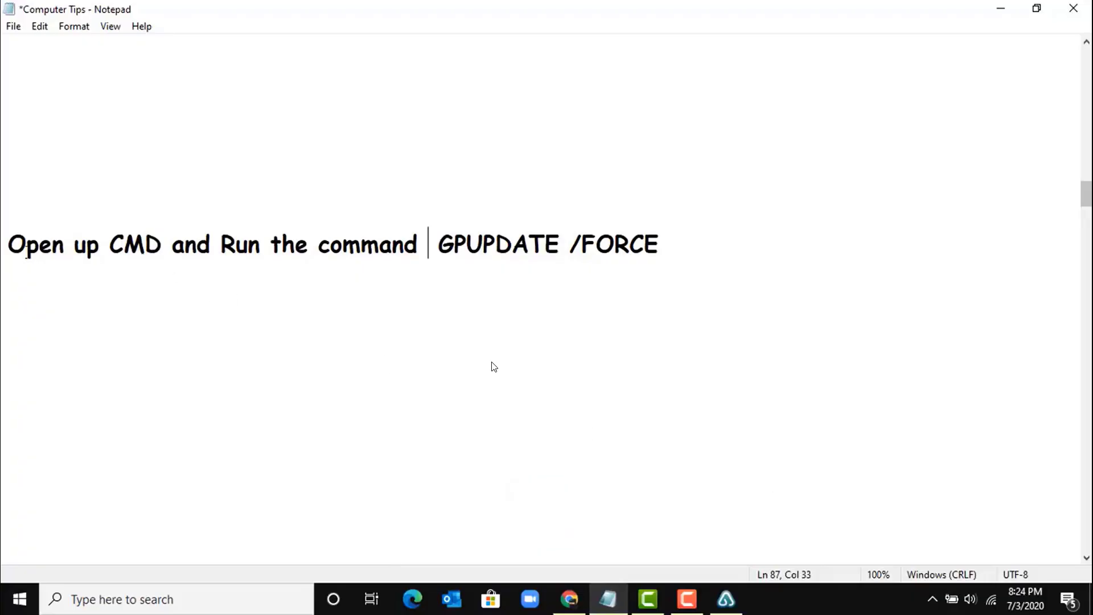
pyautogui.moveTo(8, 245); pyautogui.dragTo(666, 236)
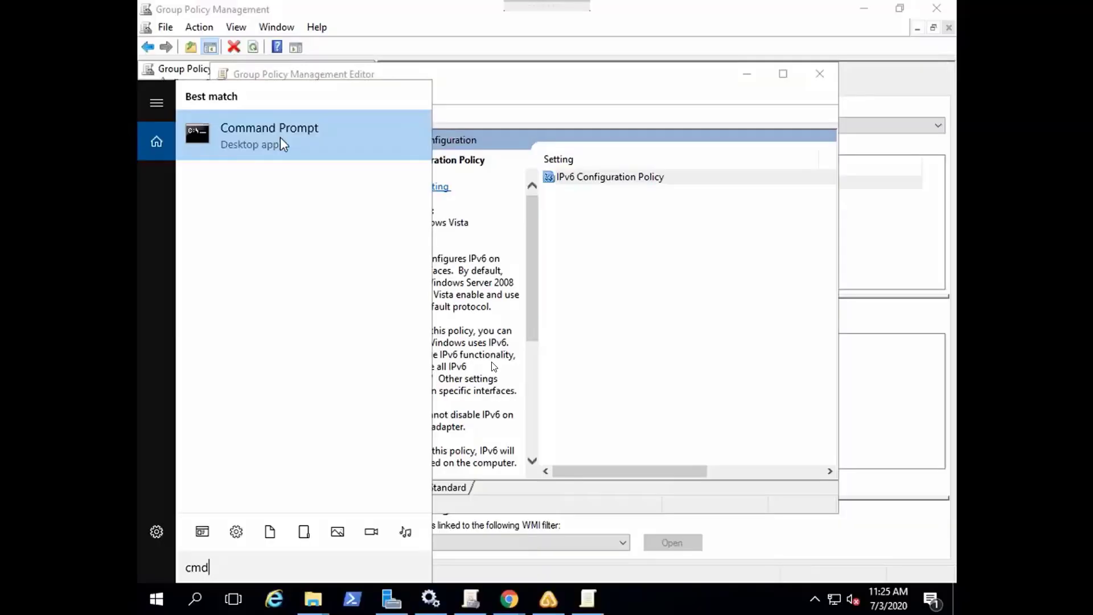
# Force a policy refresh with gpupdate /force as administrator, then highlight the ipconfig note.
pyautogui.click(280, 138)
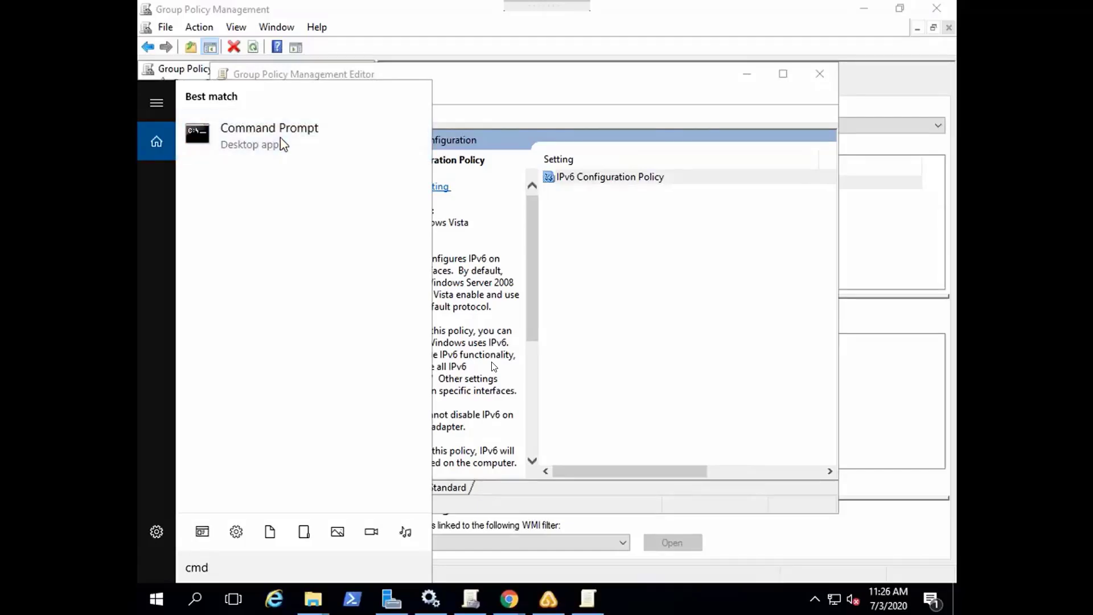
pyautogui.rightClick(280, 138)
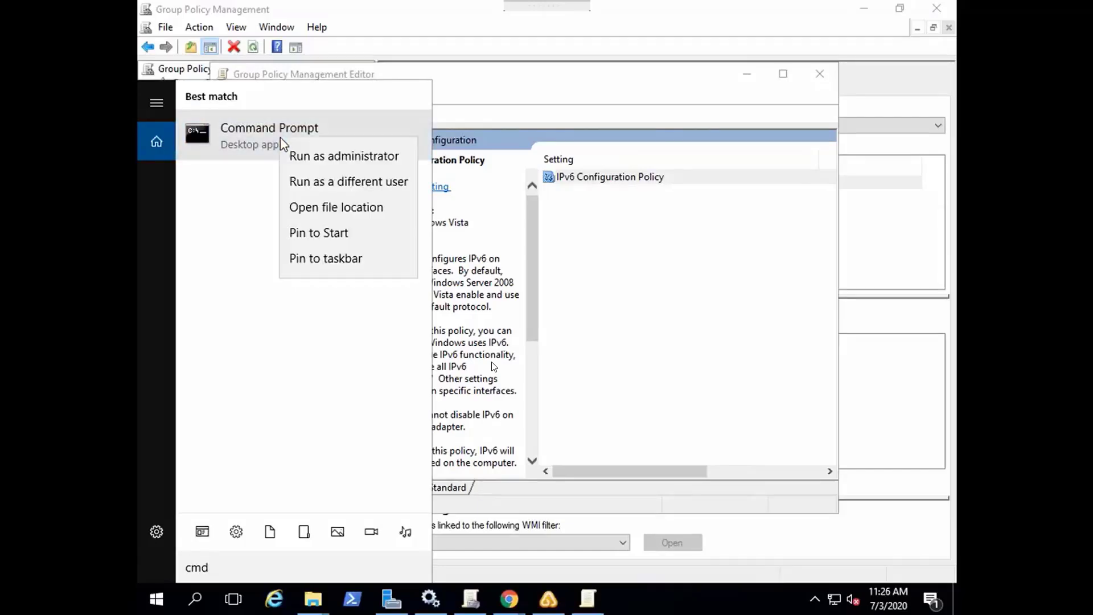
pyautogui.click(302, 156)
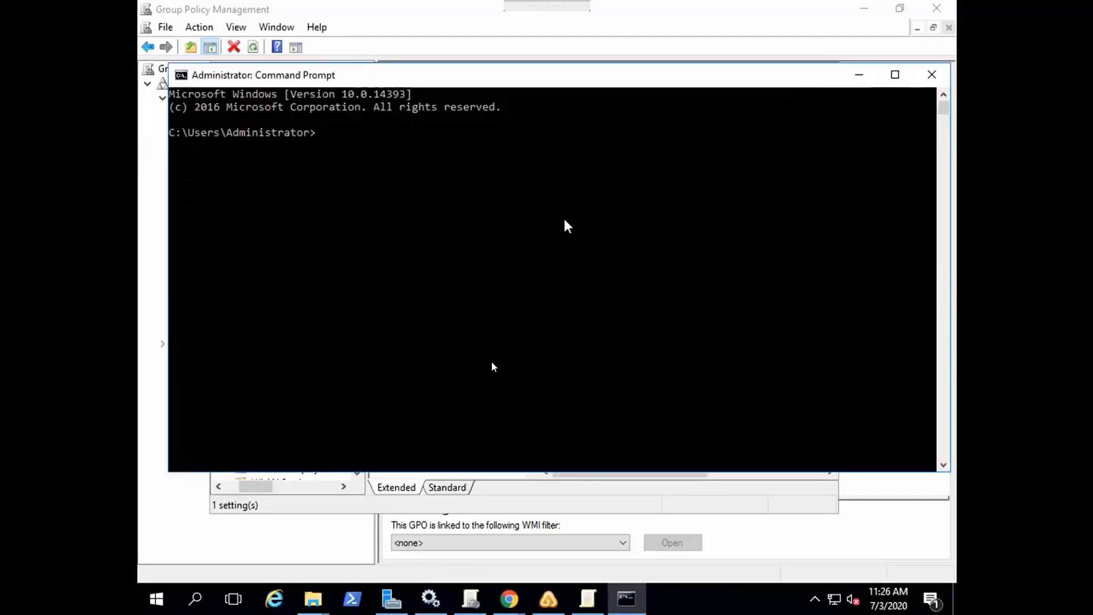
pyautogui.write('gpupdate')
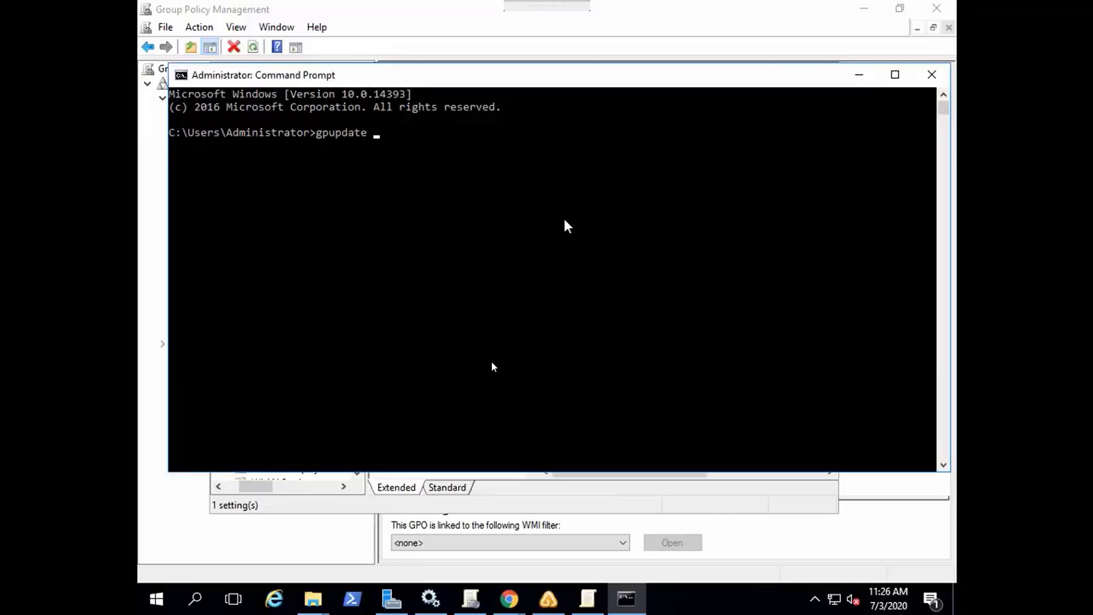
pyautogui.write(' /force')
pyautogui.press('Return')
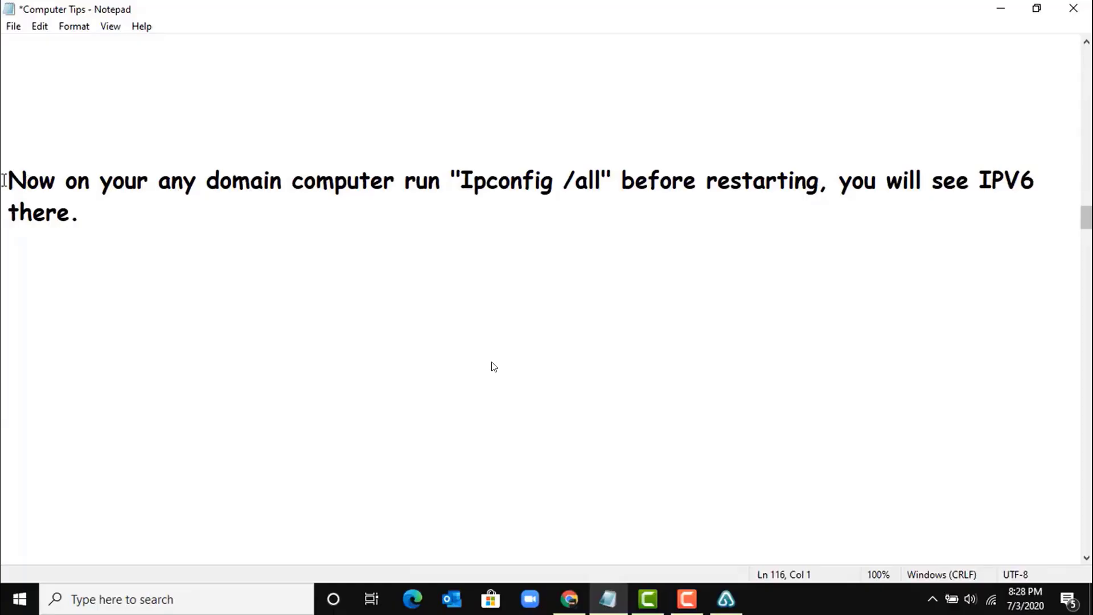
pyautogui.moveTo(9, 180); pyautogui.dragTo(91, 212)
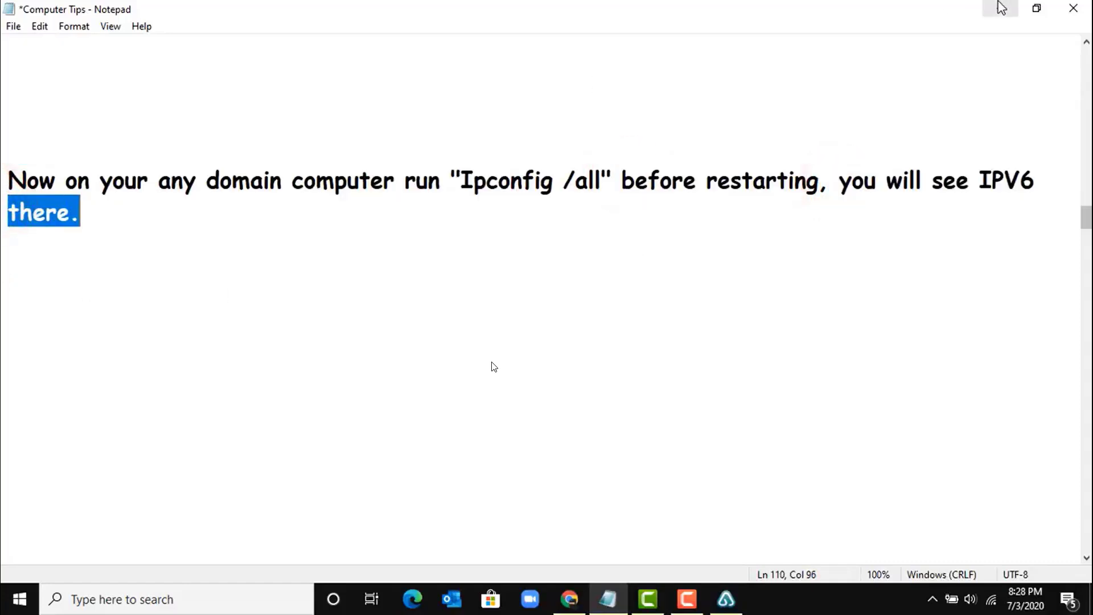
# Run ipconfig /all in a new administrator Command Prompt.
pyautogui.click(236, 601)
pyautogui.write('c')
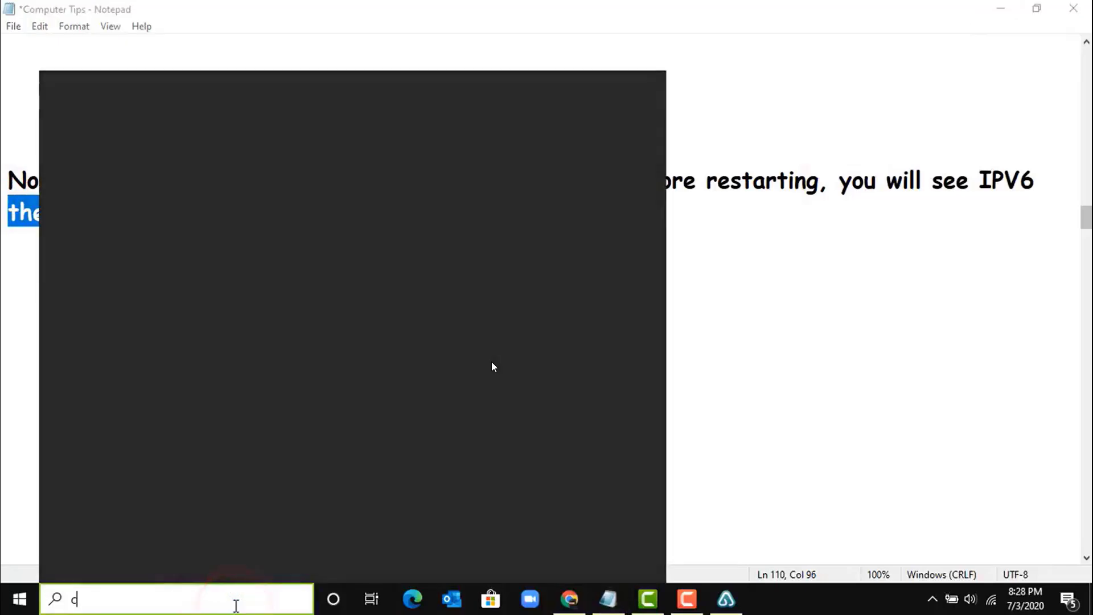
pyautogui.write('md')
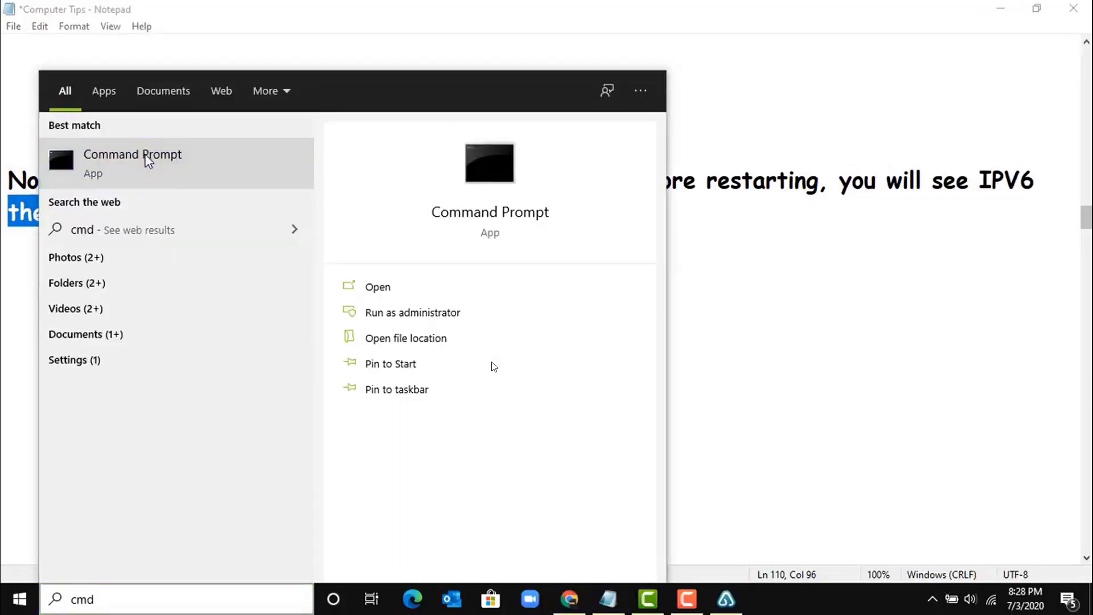
pyautogui.rightClick(148, 161)
pyautogui.click(171, 166)
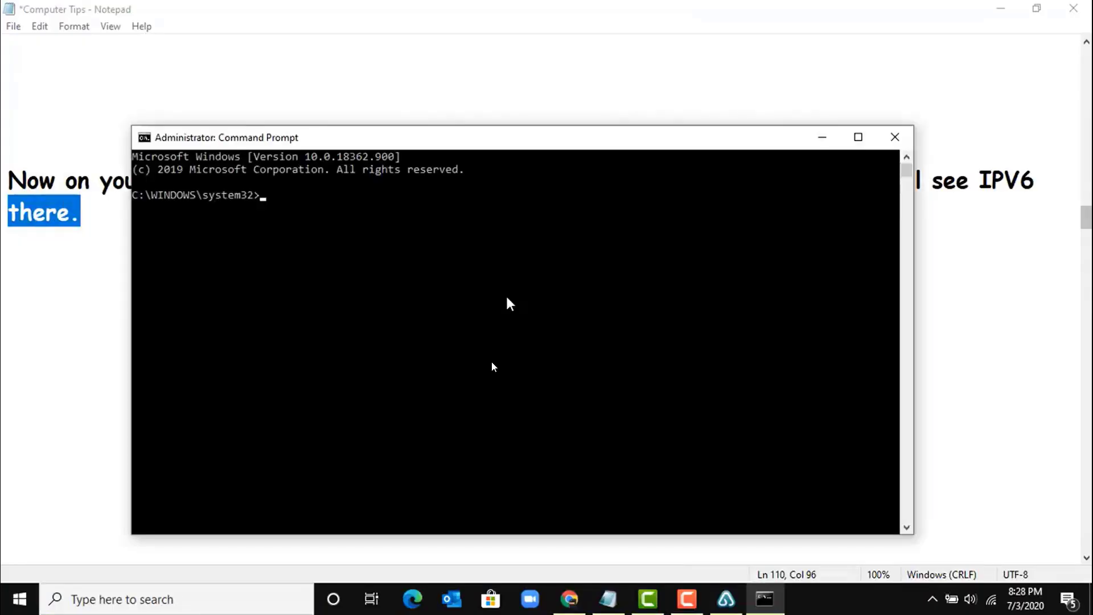
pyautogui.click(475, 302)
pyautogui.write('ipco')
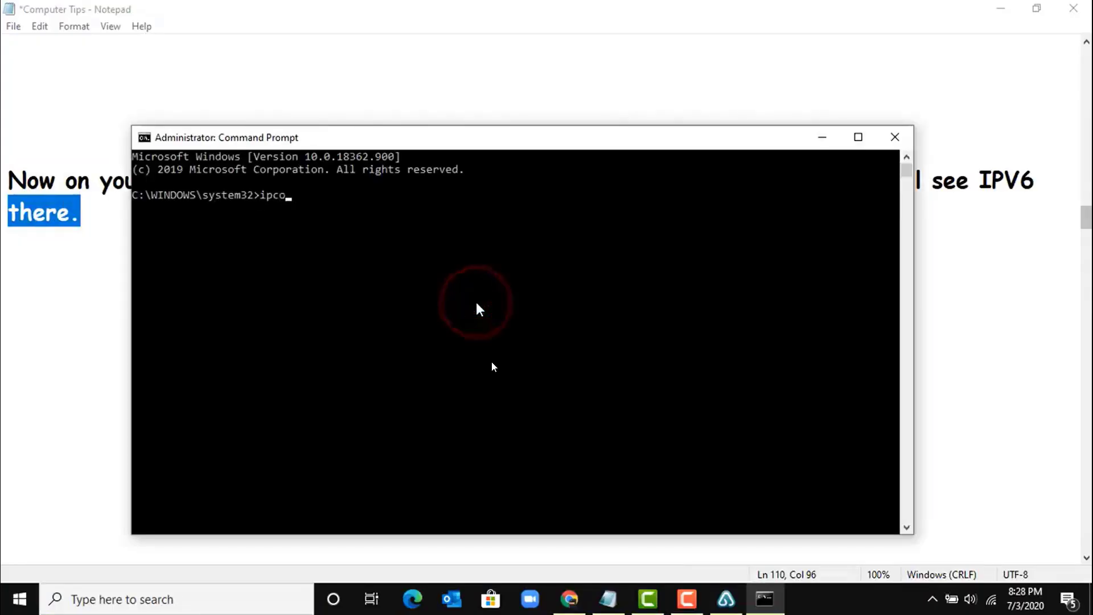
pyautogui.write('nfig /all')
pyautogui.press('Return')
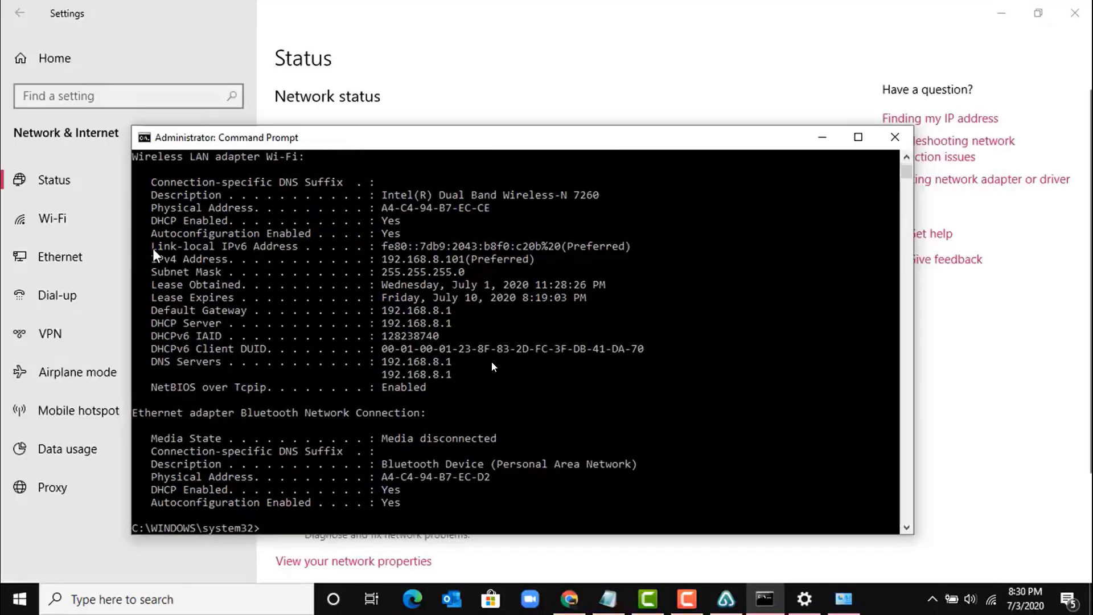
# Mark the Wi-Fi Link-local IPv6 Address line and highlight the restart-and-rerun note.
pyautogui.click(154, 248)
pyautogui.moveTo(161, 247); pyautogui.dragTo(329, 244)
pyautogui.moveTo(399, 249); pyautogui.dragTo(595, 246)
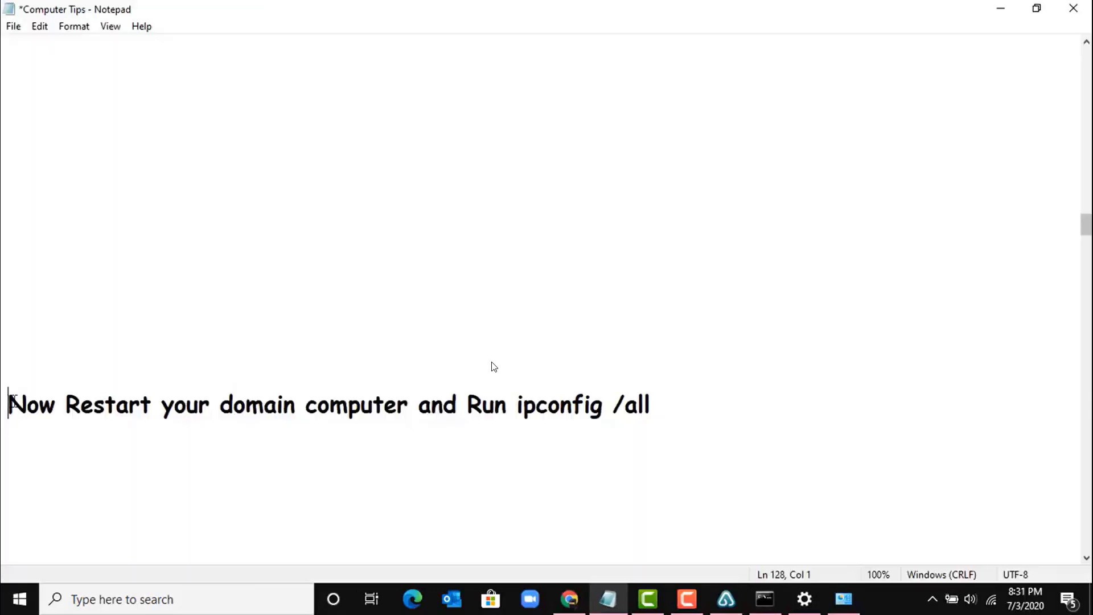
pyautogui.moveTo(8, 405); pyautogui.dragTo(413, 405)
pyautogui.moveTo(419, 405); pyautogui.dragTo(698, 454)
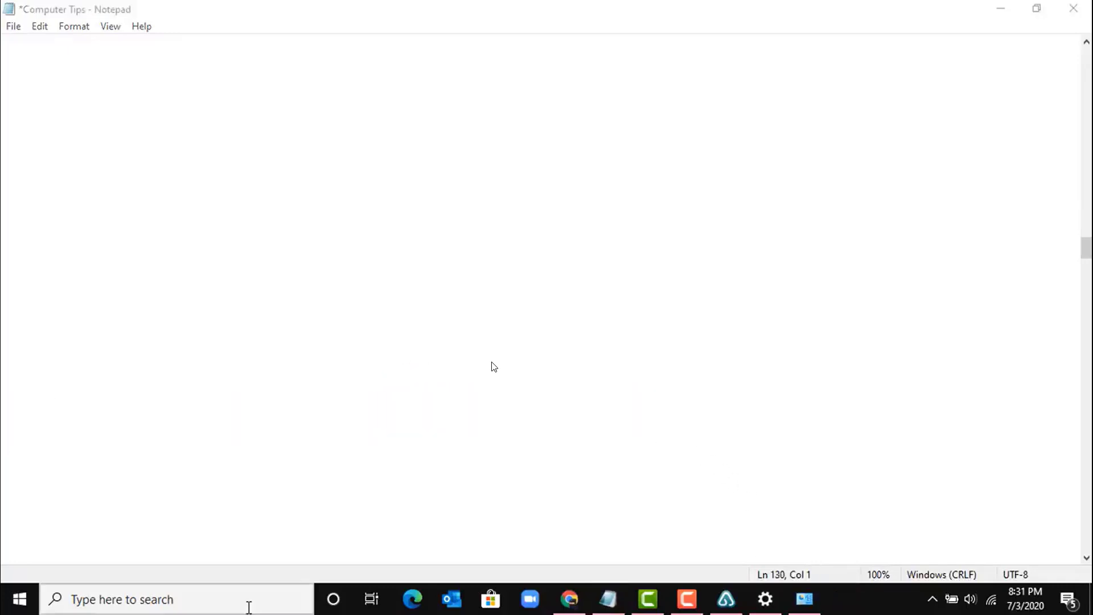
# Rerun ipconfig /all after restart and mark the Wi-Fi section showing only IPv4 192.168.8.101.
pyautogui.click(249, 607)
pyautogui.write('cmd')
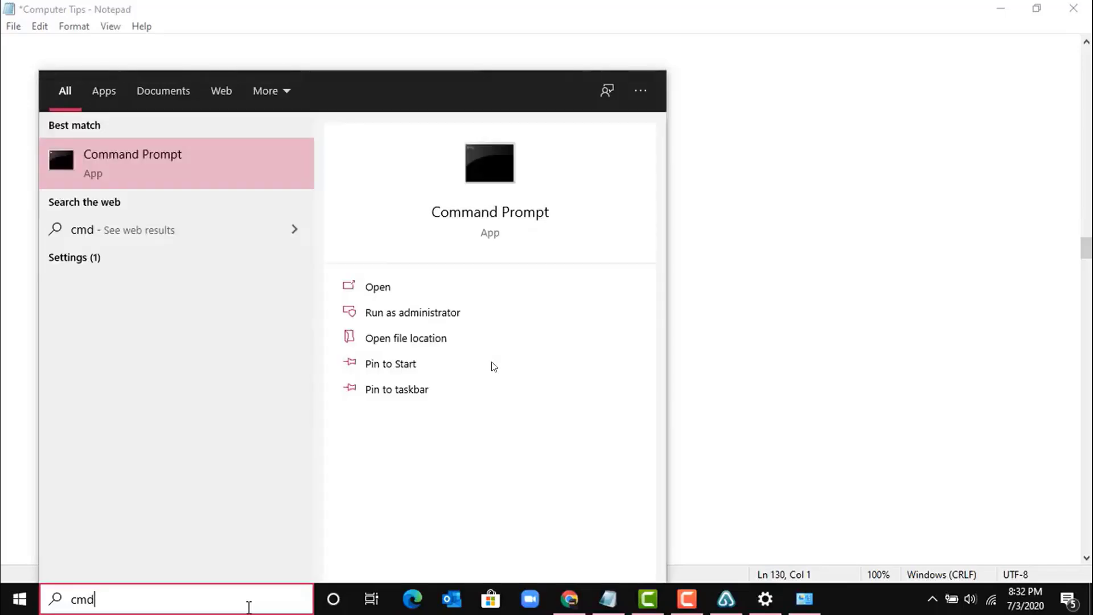
pyautogui.click(173, 172)
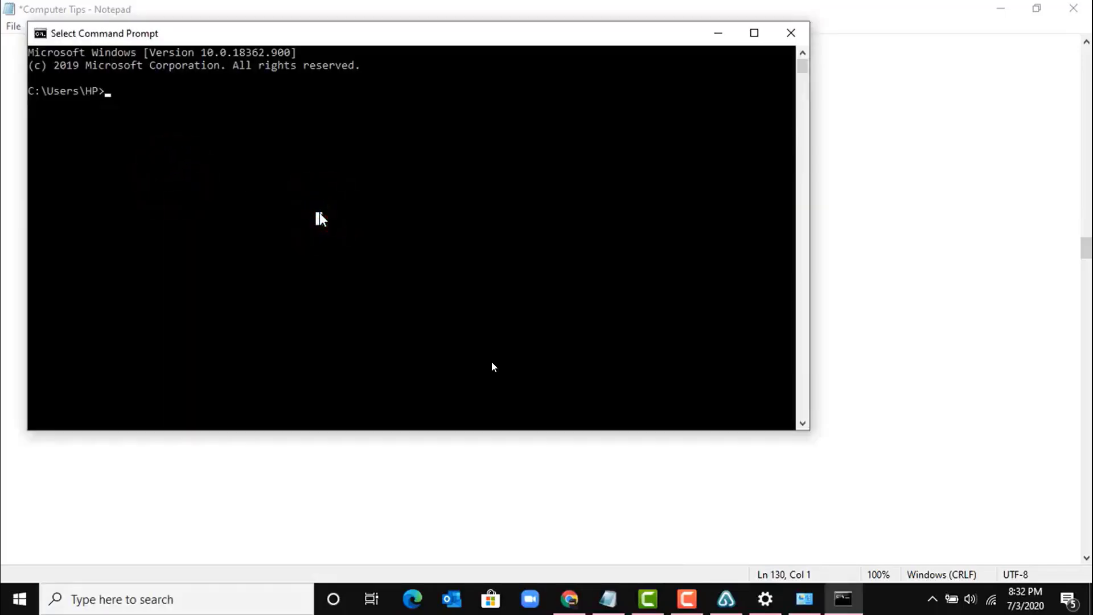
pyautogui.write('ipconfig /all')
pyautogui.press('Return')
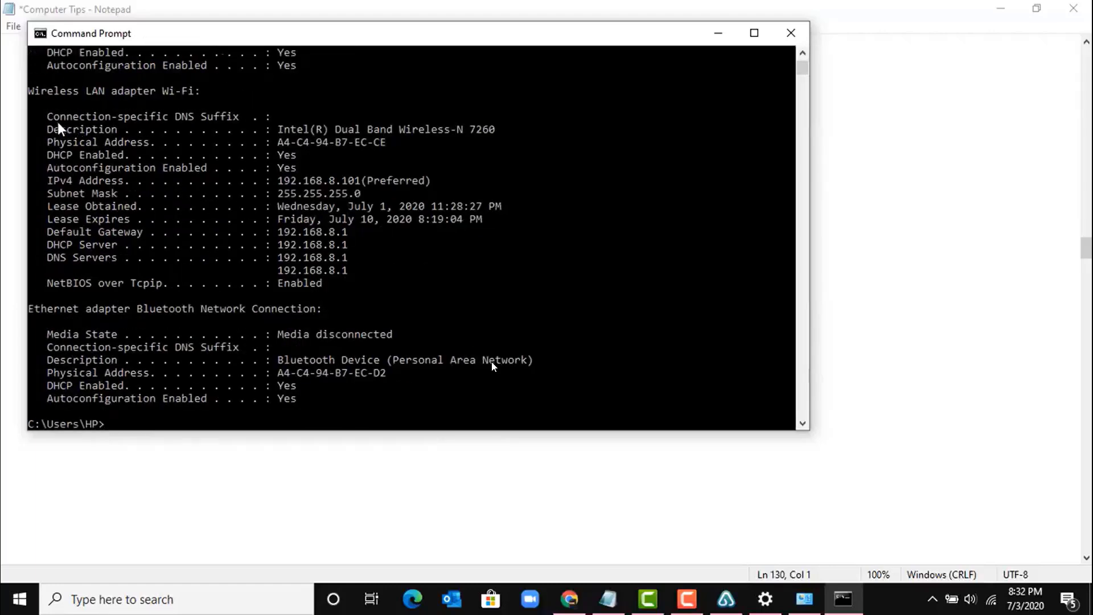
pyautogui.moveTo(51, 117); pyautogui.dragTo(418, 390)
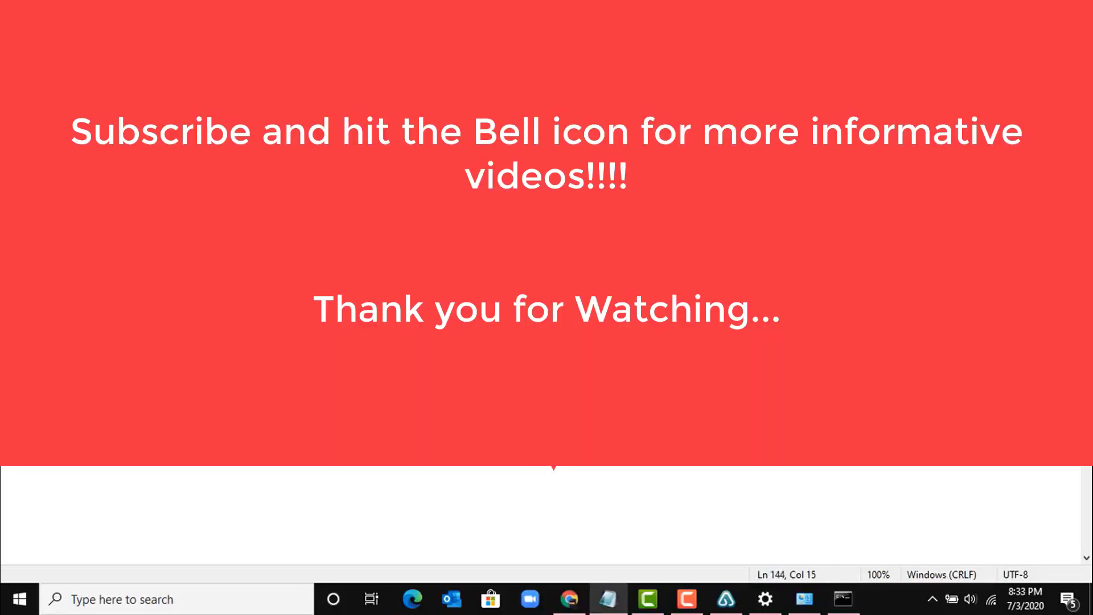